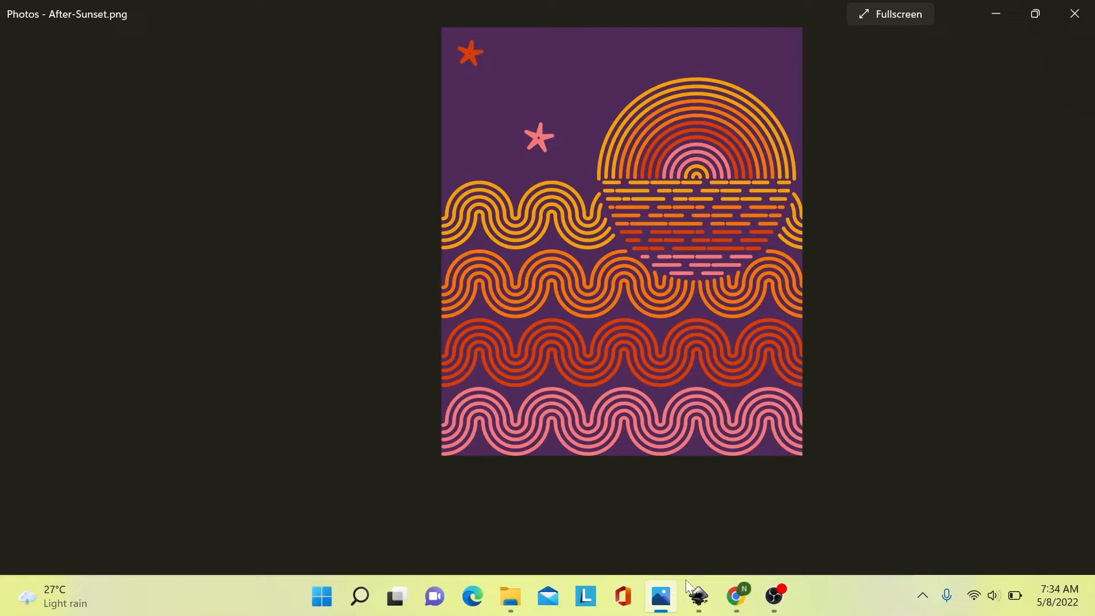
Step: Compare the After-Sunset.svg artwork in Inkscape with the exported After-Sunset.png in Photos, ending in Inkscape
{"action": "left_click", "coordinate": [699, 597]}
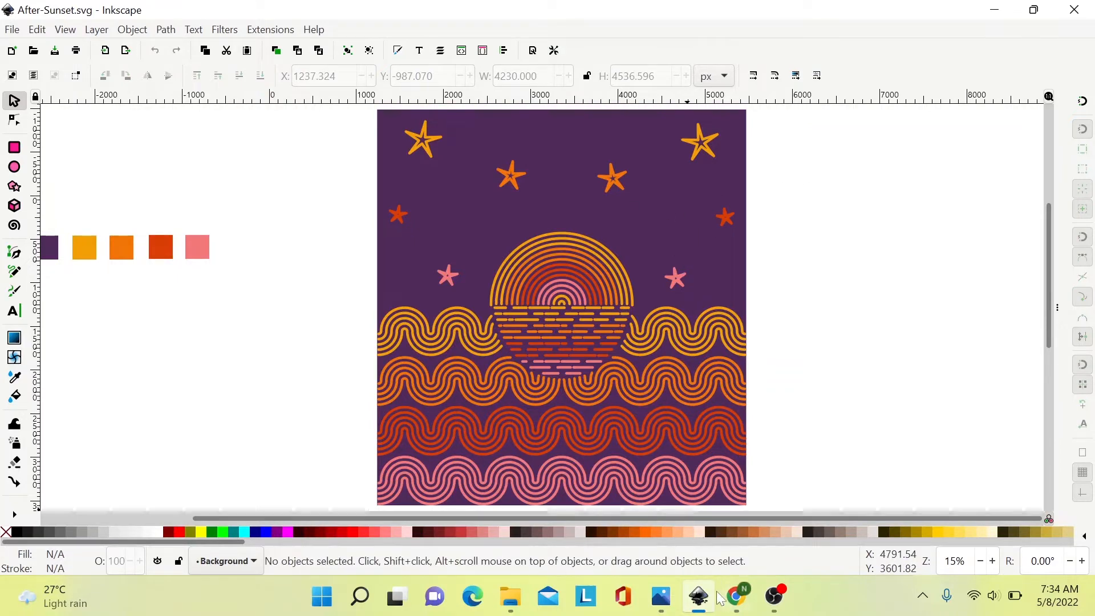
{"action": "left_click", "coordinate": [667, 593]}
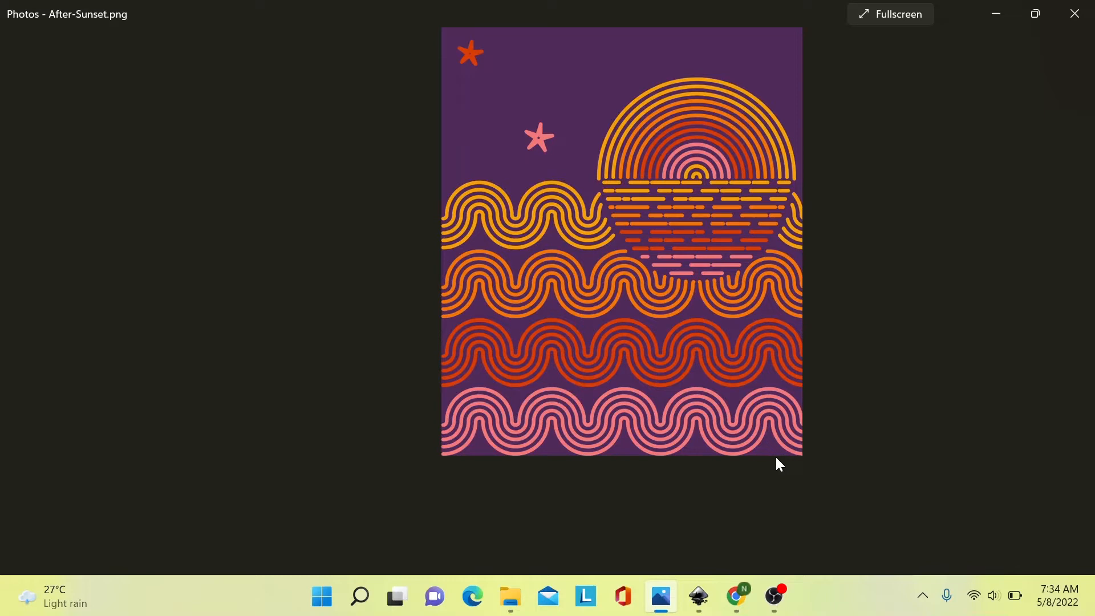
{"action": "left_click", "coordinate": [699, 596]}
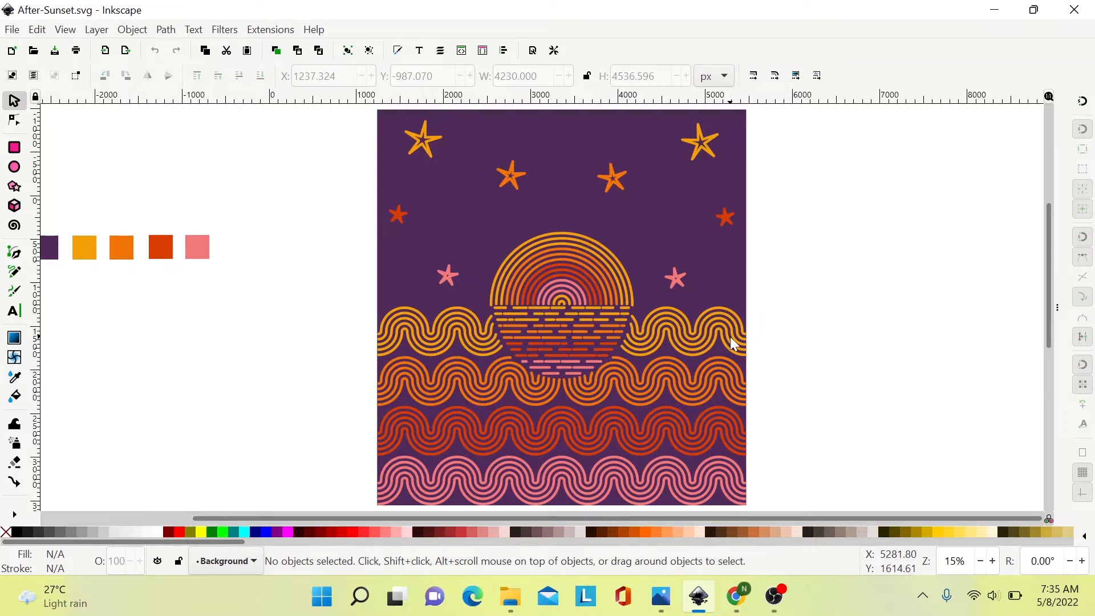
Step: Open the PNG export settings and check the image width and height for the whole drawing
{"action": "left_click", "coordinate": [13, 30]}
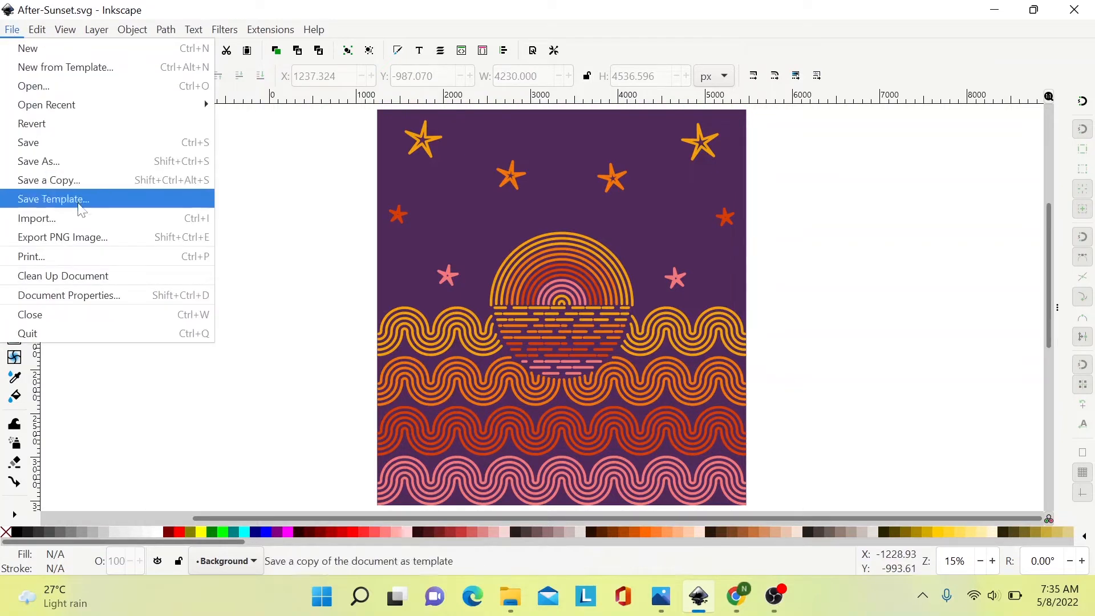
{"action": "left_click", "coordinate": [59, 238]}
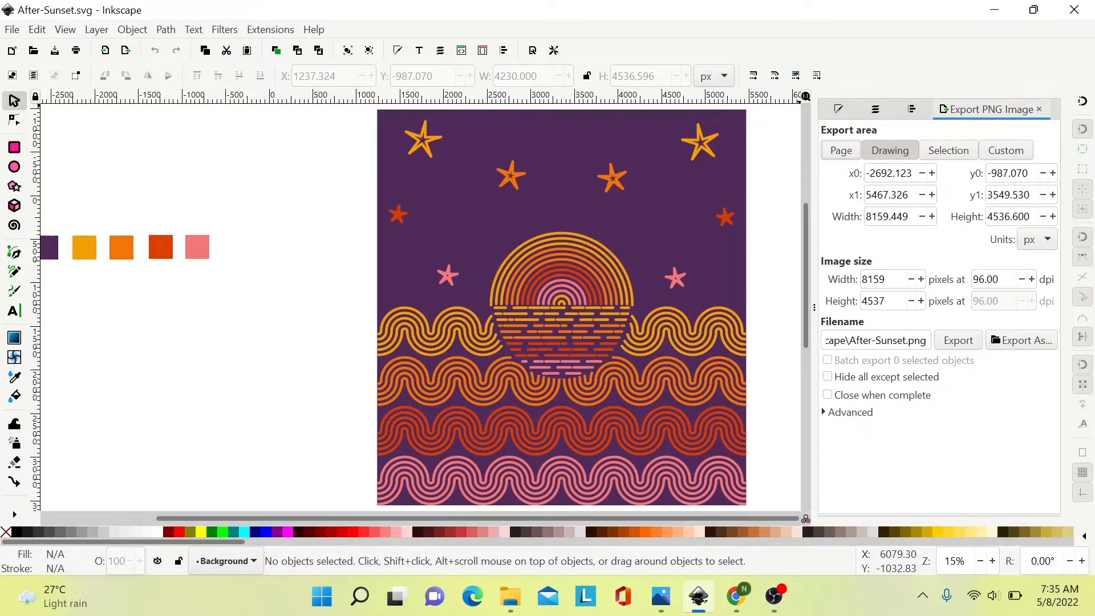
{"action": "left_click", "coordinate": [886, 279]}
{"action": "left_click", "coordinate": [887, 301]}
Step: Select the colour swatches beside the artwork one after another to examine their export areas, ending with nothing selected
{"action": "left_click", "coordinate": [51, 253]}
{"action": "left_click", "coordinate": [84, 251]}
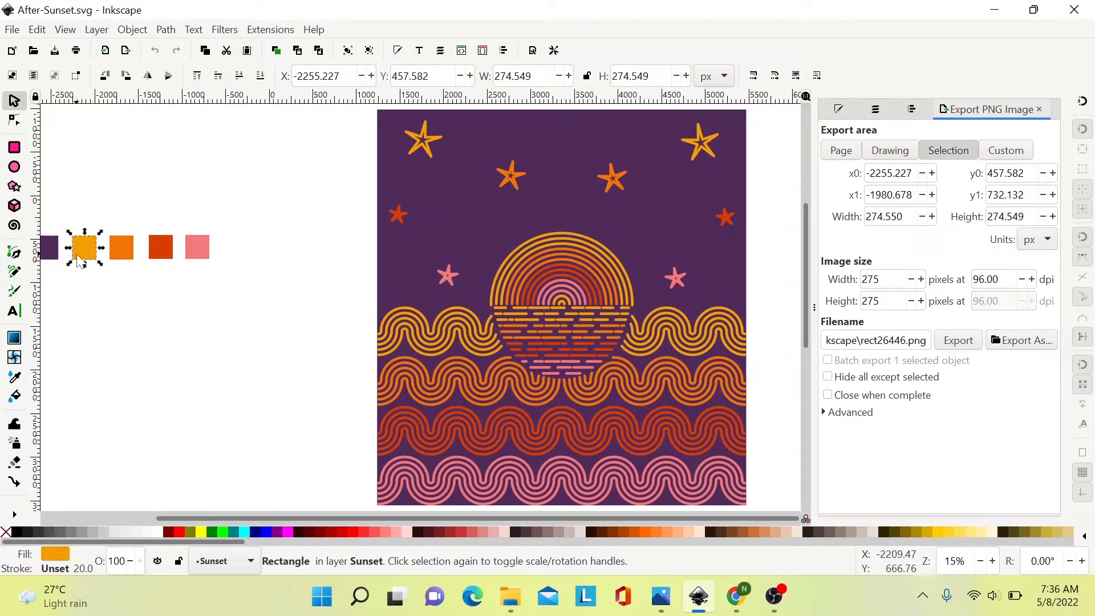
{"action": "left_click", "coordinate": [124, 252]}
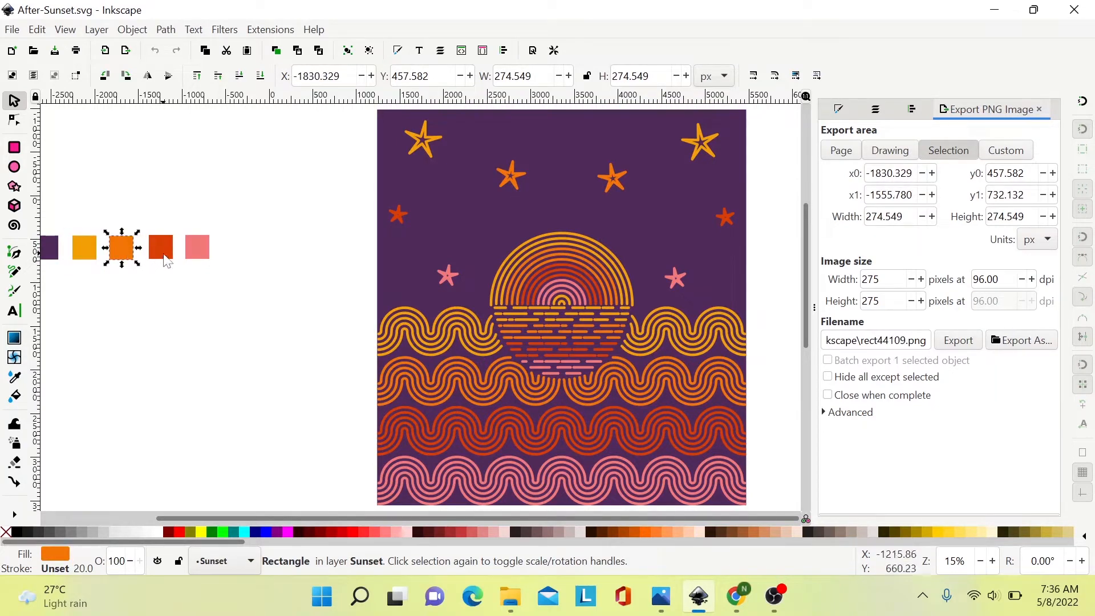
{"action": "left_click", "coordinate": [162, 253]}
{"action": "left_click", "coordinate": [203, 255]}
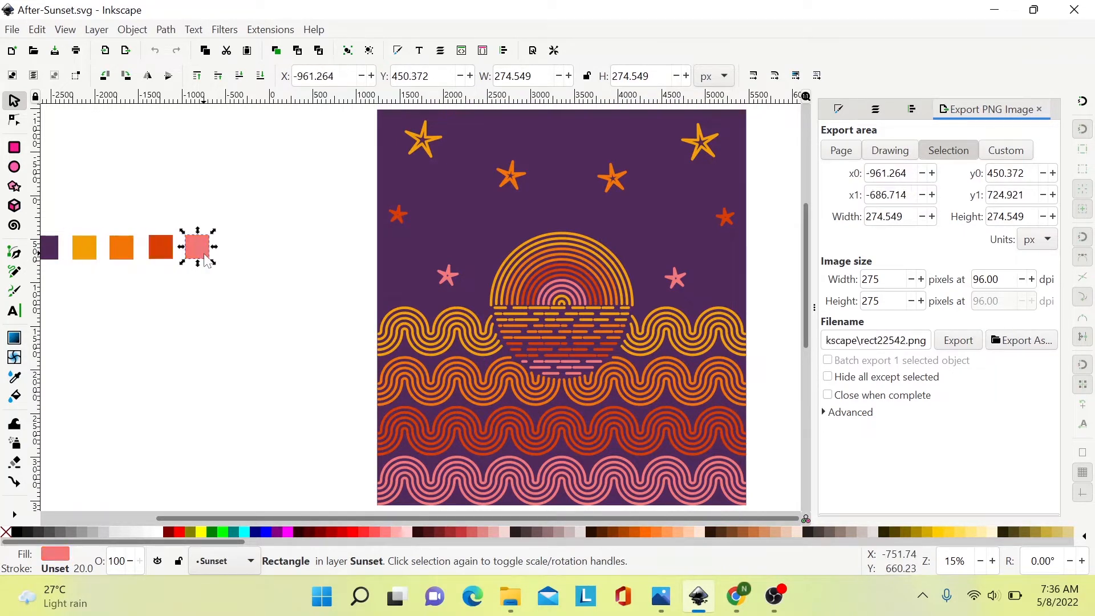
{"action": "left_click", "coordinate": [252, 264]}
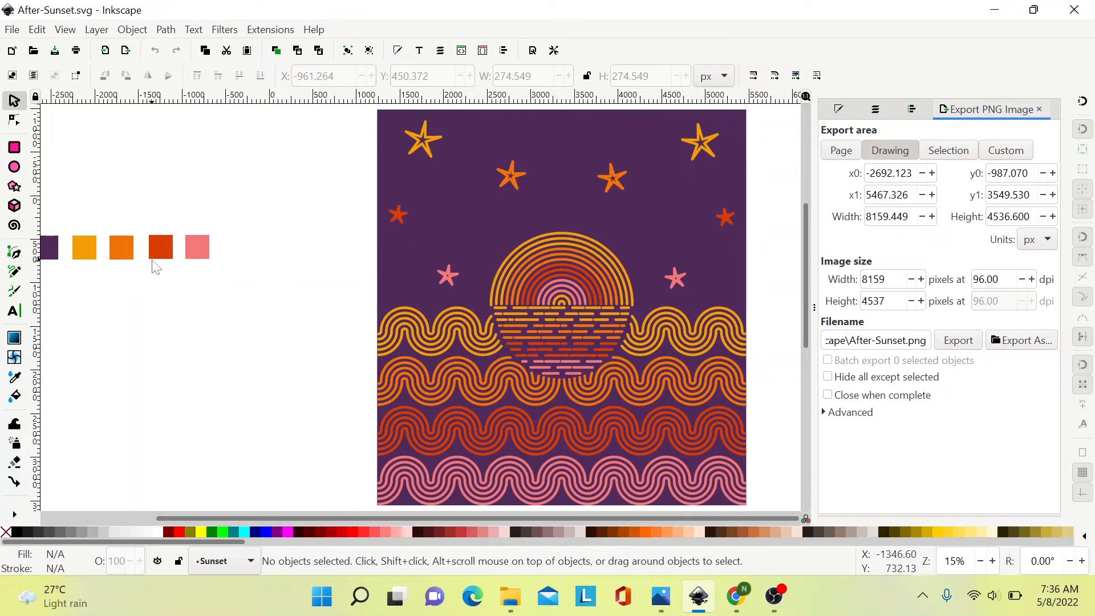
Step: Set the export area to Page, select the purple background rectangle, and compare it with the exported image in Photos
{"action": "left_click", "coordinate": [843, 150]}
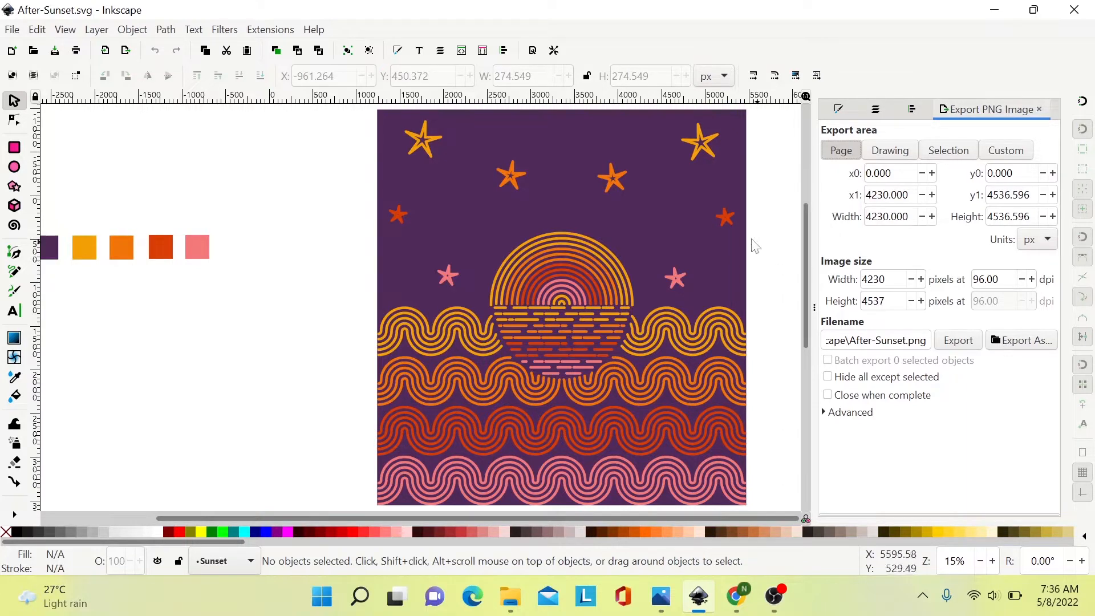
{"action": "left_click", "coordinate": [735, 230]}
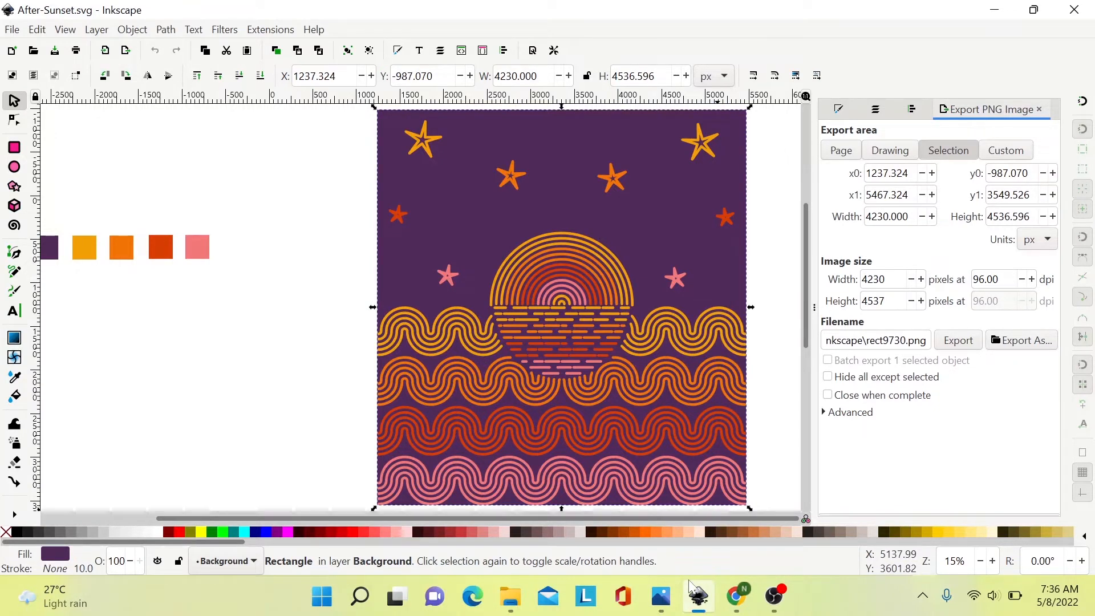
{"action": "left_click", "coordinate": [667, 607]}
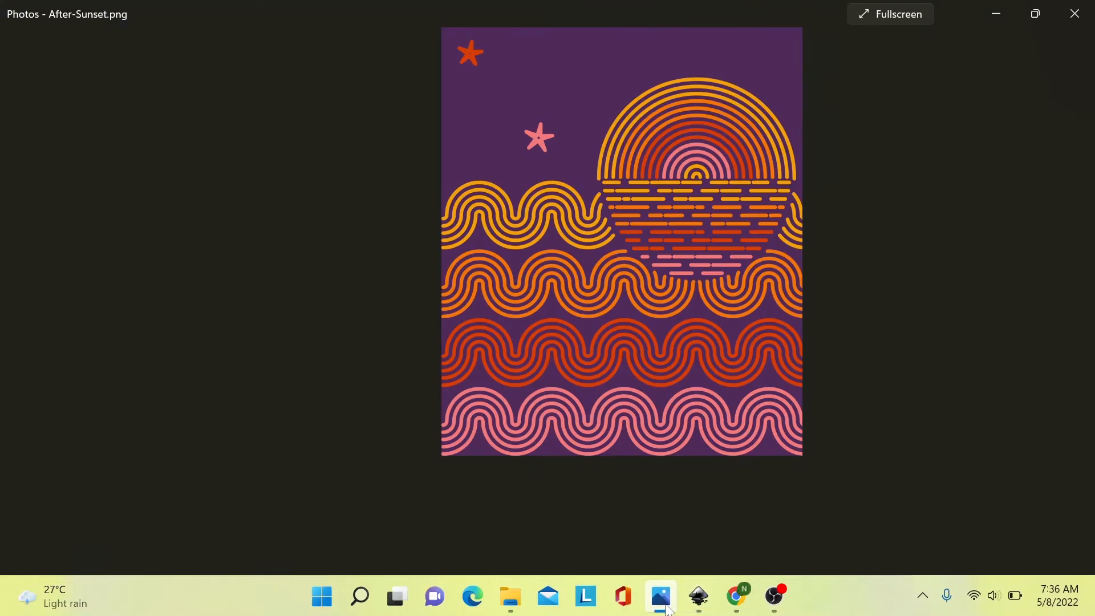
{"action": "left_click", "coordinate": [667, 608]}
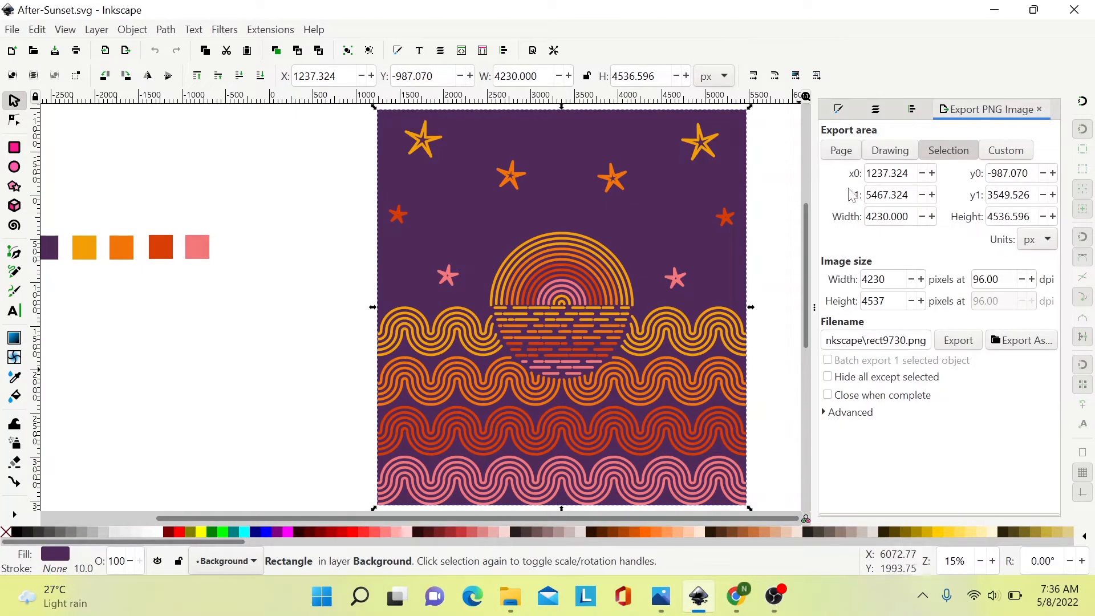
Step: Compare the Page and Selection export areas for the purple background rectangle, ending with Page
{"action": "left_click", "coordinate": [841, 151]}
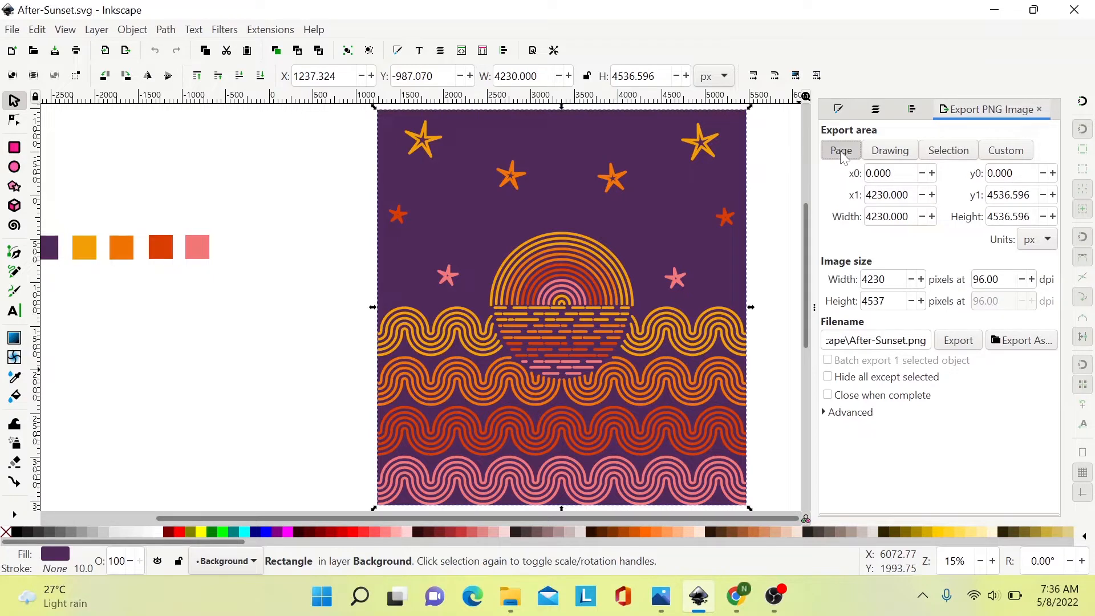
{"action": "left_click", "coordinate": [948, 151]}
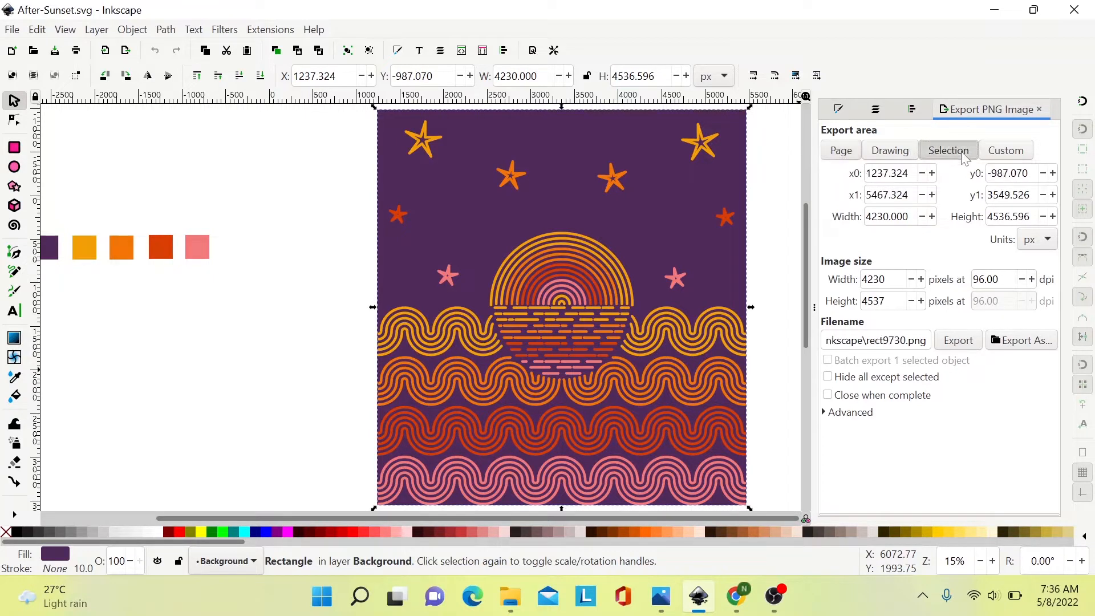
{"action": "left_click", "coordinate": [631, 183]}
{"action": "left_click", "coordinate": [776, 166]}
{"action": "left_click", "coordinate": [728, 192]}
{"action": "left_click", "coordinate": [840, 151]}
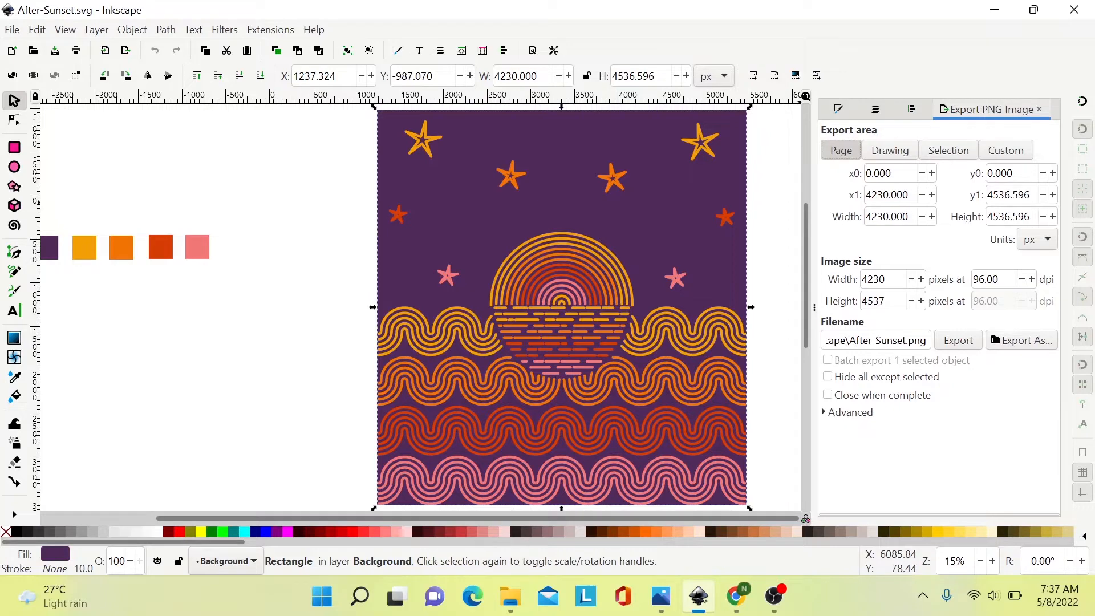
Step: Check the custom page width and height in the document properties, then collapse the dialog area
{"action": "left_click", "coordinate": [12, 29]}
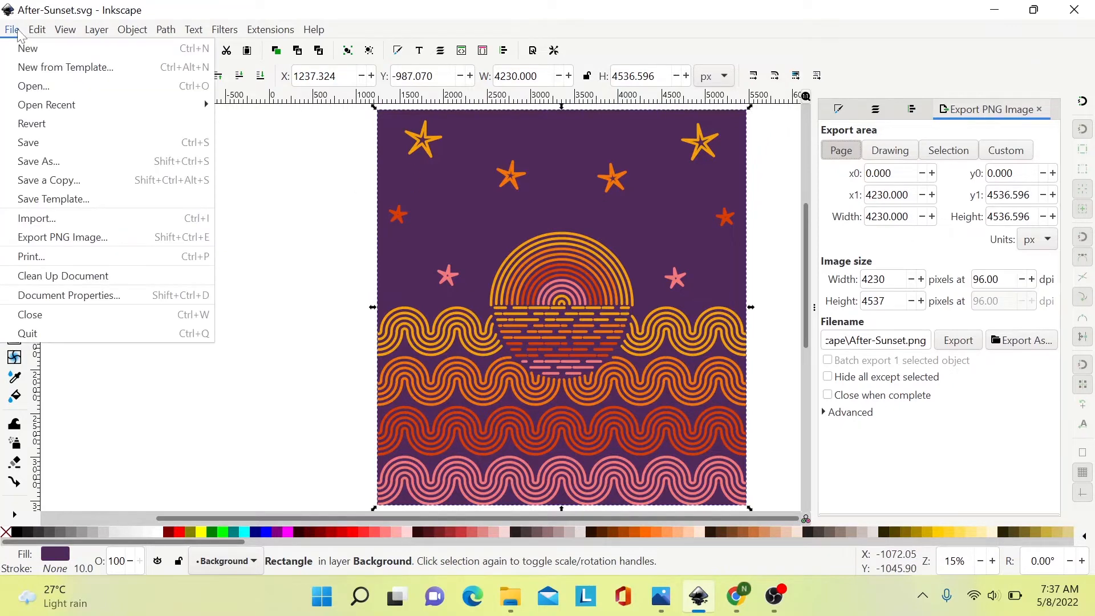
{"action": "left_click", "coordinate": [69, 296]}
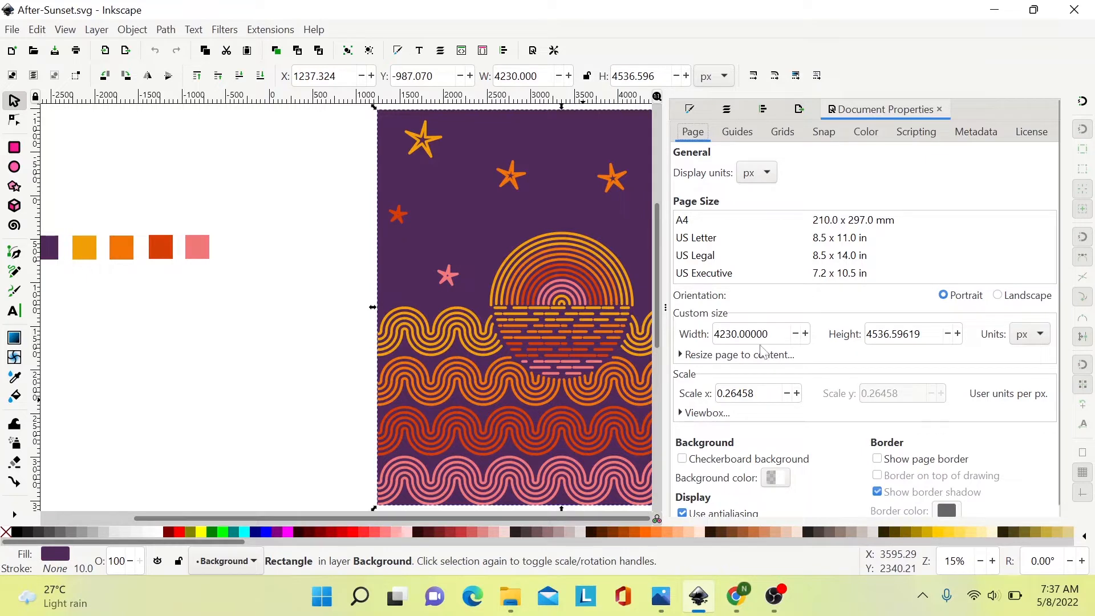
{"action": "left_click", "coordinate": [666, 309]}
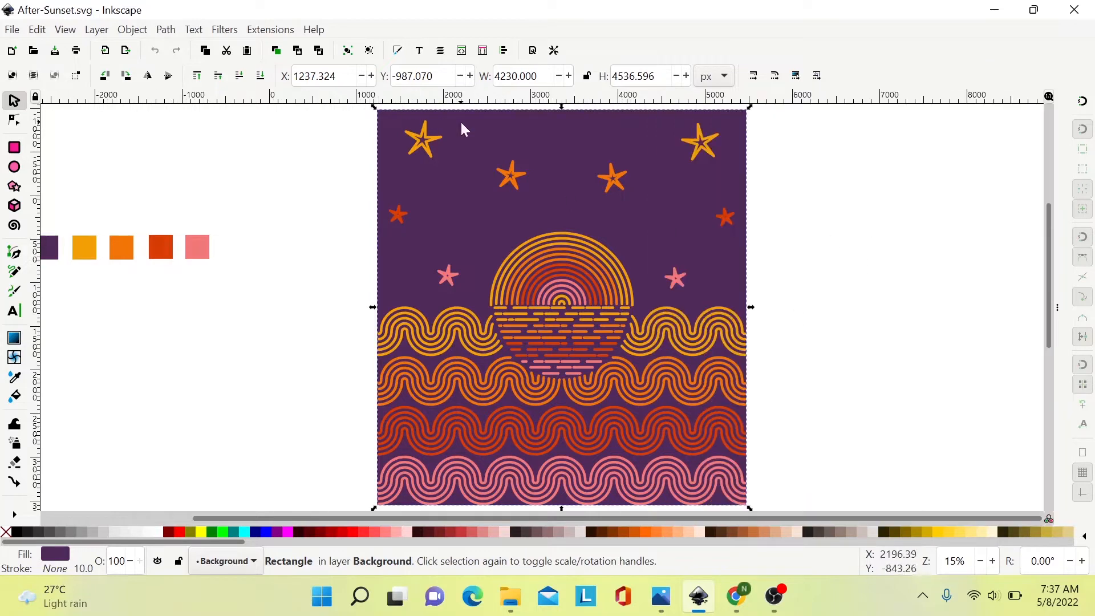
Step: Set both the X and Y positions of the purple background rectangle to 0 px
{"action": "left_click", "coordinate": [319, 76]}
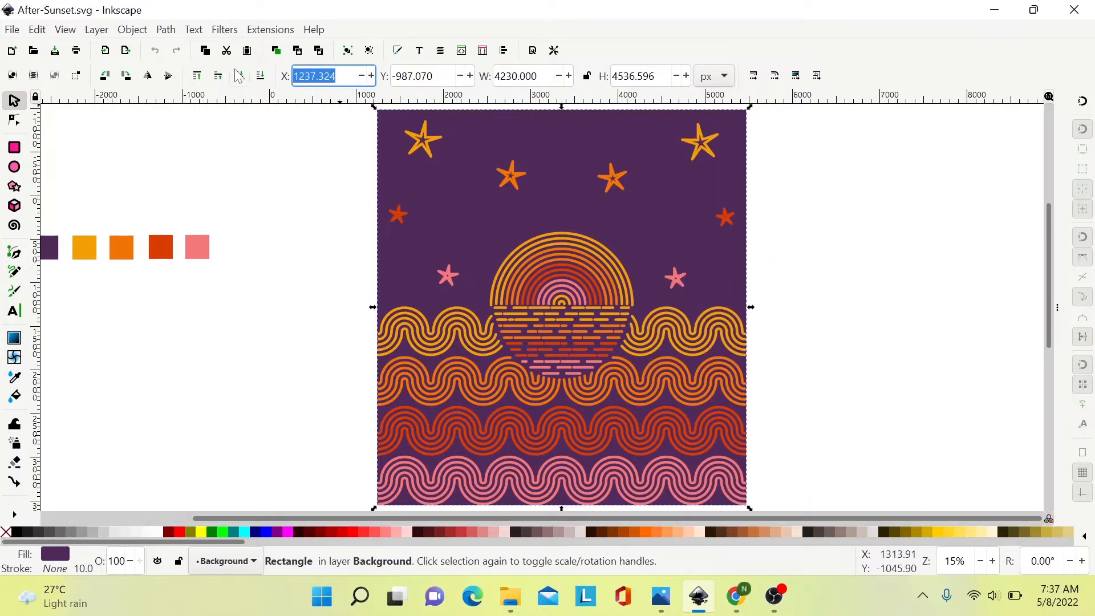
{"action": "type", "text": "0"}
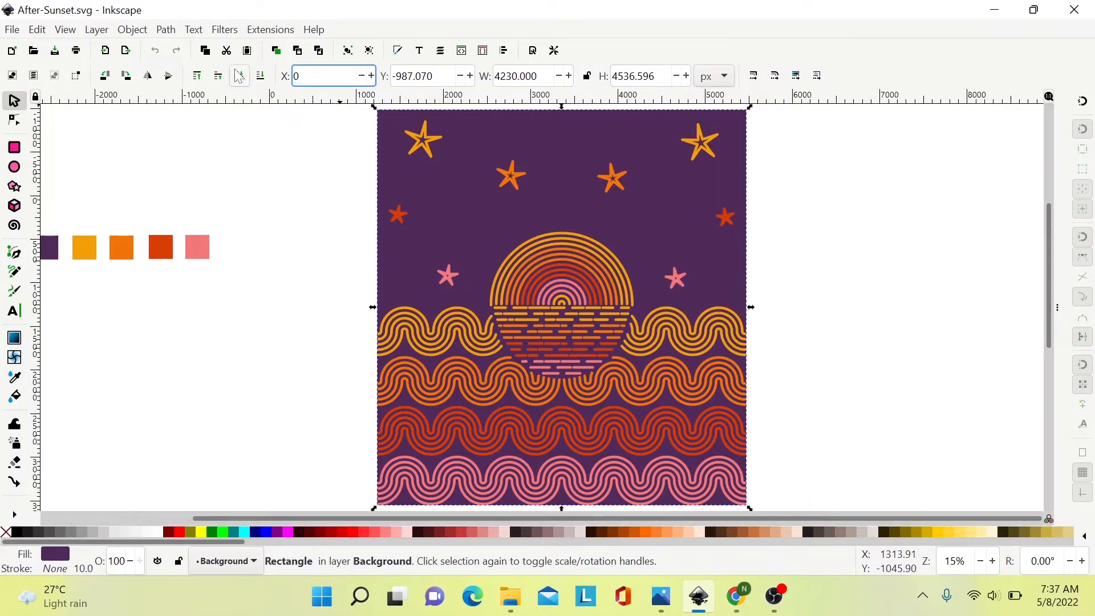
{"action": "key", "text": "Return"}
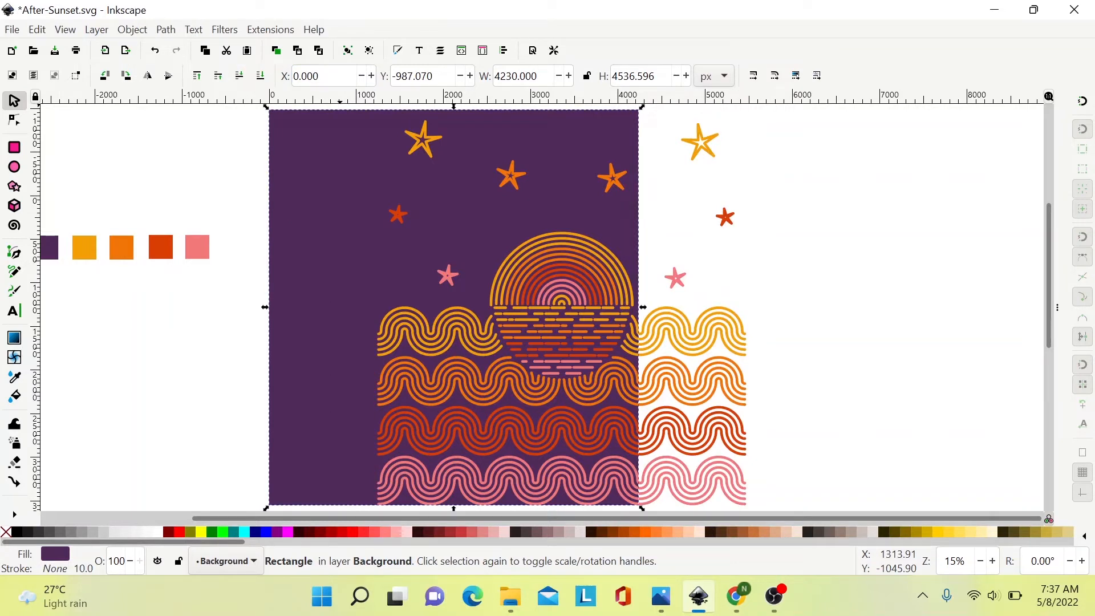
{"action": "left_click", "coordinate": [422, 76]}
{"action": "type", "text": "0"}
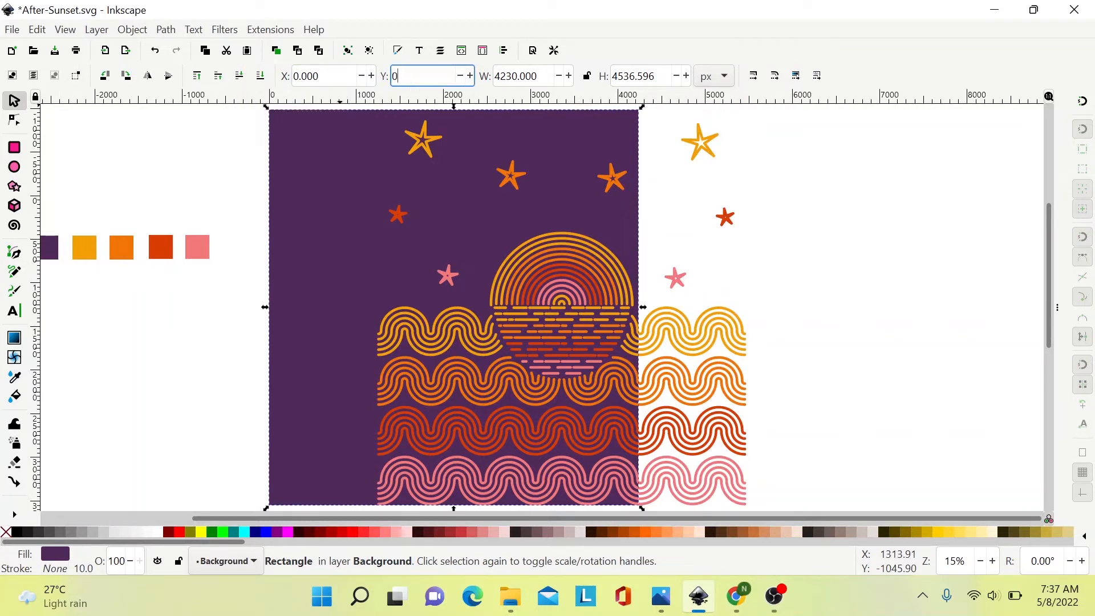
{"action": "key", "text": "Return"}
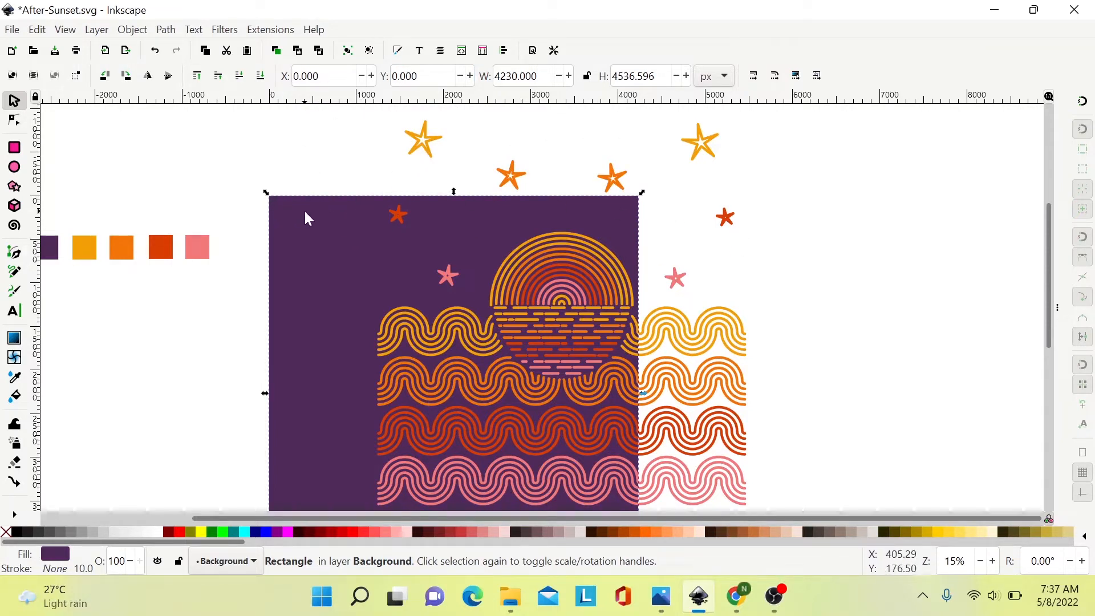
Step: Make Sunset the active layer, leaving nothing selected and the dialog area collapsed
{"action": "scroll", "coordinate": [306, 216], "scroll_direction": "down", "scroll_amount": 4}
{"action": "scroll", "coordinate": [305, 217], "scroll_direction": "up", "scroll_amount": 4}
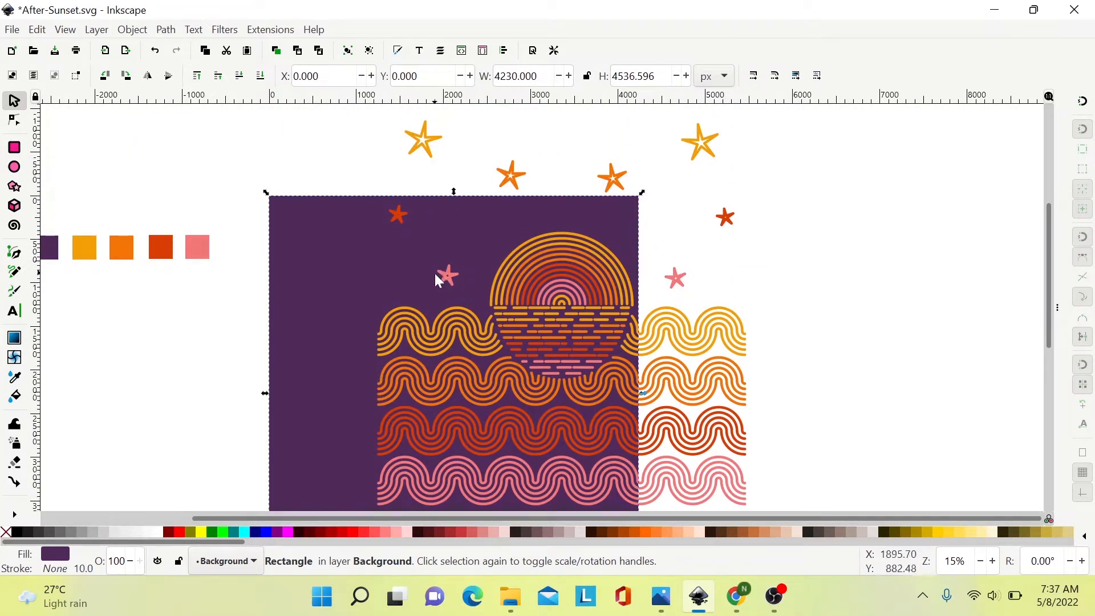
{"action": "scroll", "coordinate": [622, 280], "scroll_direction": "down", "scroll_amount": 2}
{"action": "scroll", "coordinate": [644, 267], "scroll_direction": "down", "scroll_amount": 2}
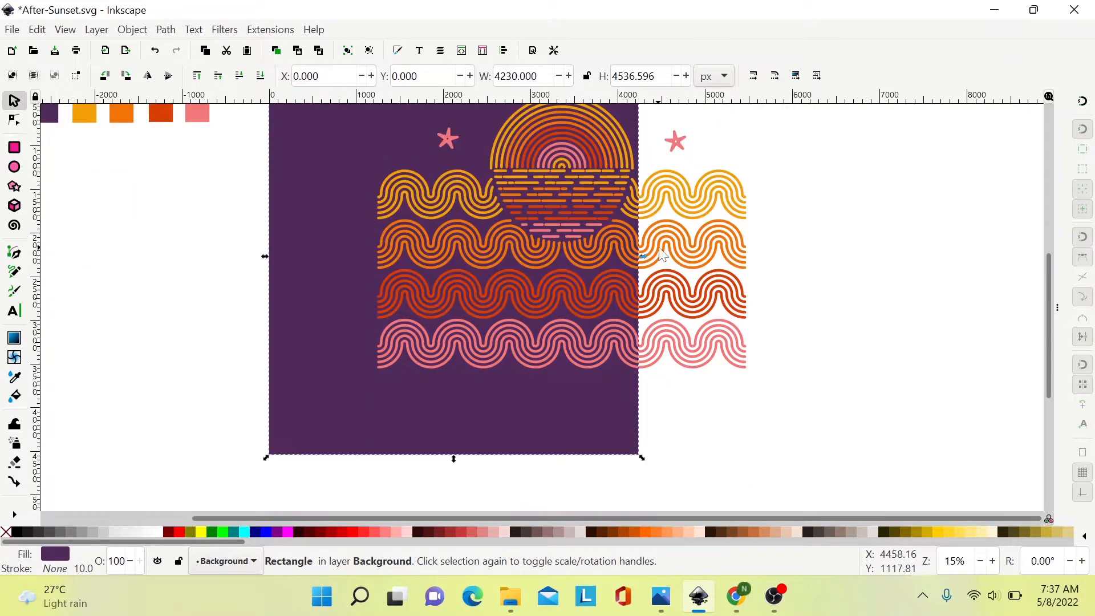
{"action": "scroll", "coordinate": [703, 210], "scroll_direction": "up", "scroll_amount": 3}
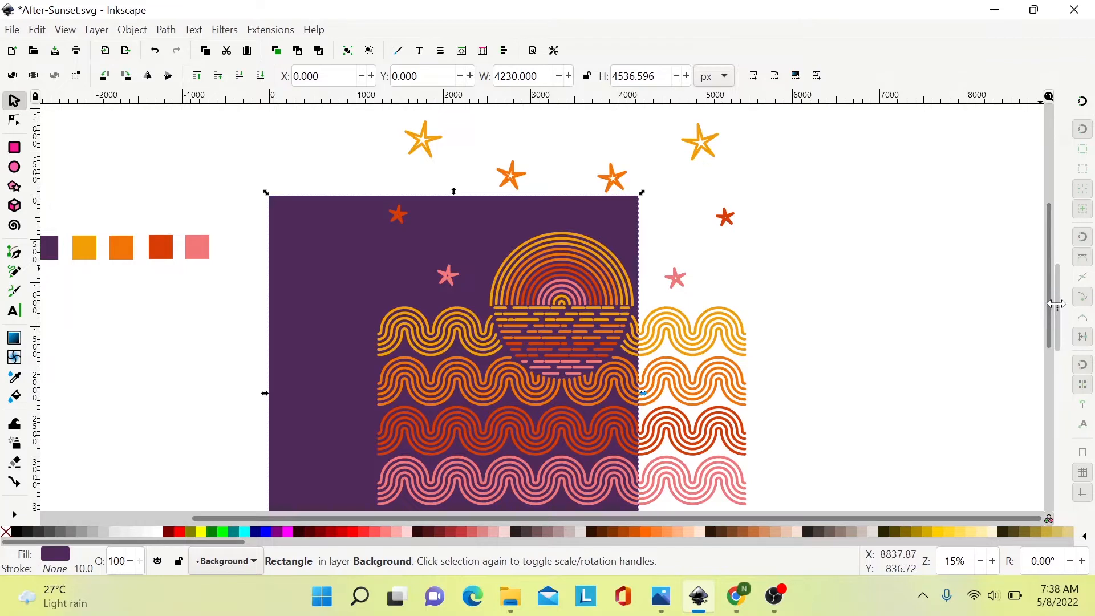
{"action": "left_click_drag", "start_coordinate": [1056, 304], "coordinate": [664, 307]}
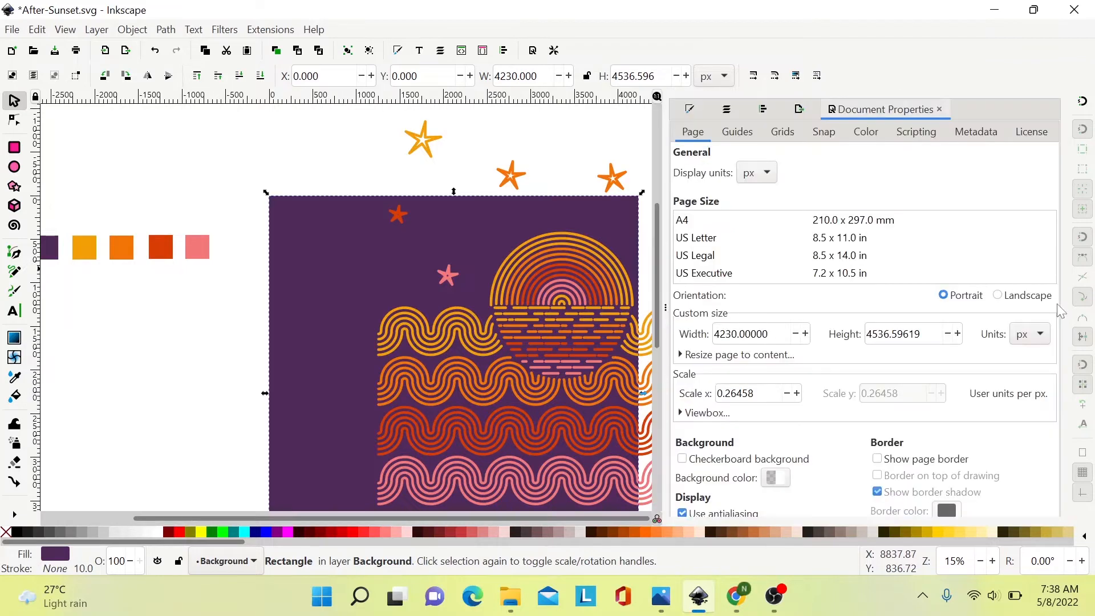
{"action": "left_click", "coordinate": [733, 111]}
{"action": "left_click", "coordinate": [733, 134]}
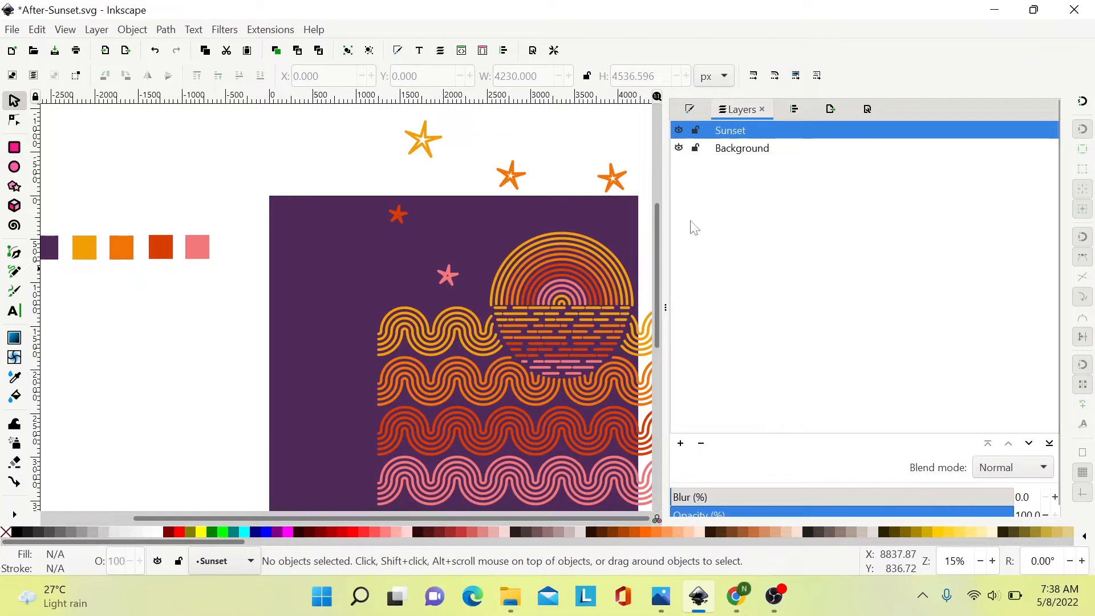
{"action": "left_click_drag", "start_coordinate": [665, 308], "coordinate": [787, 285]}
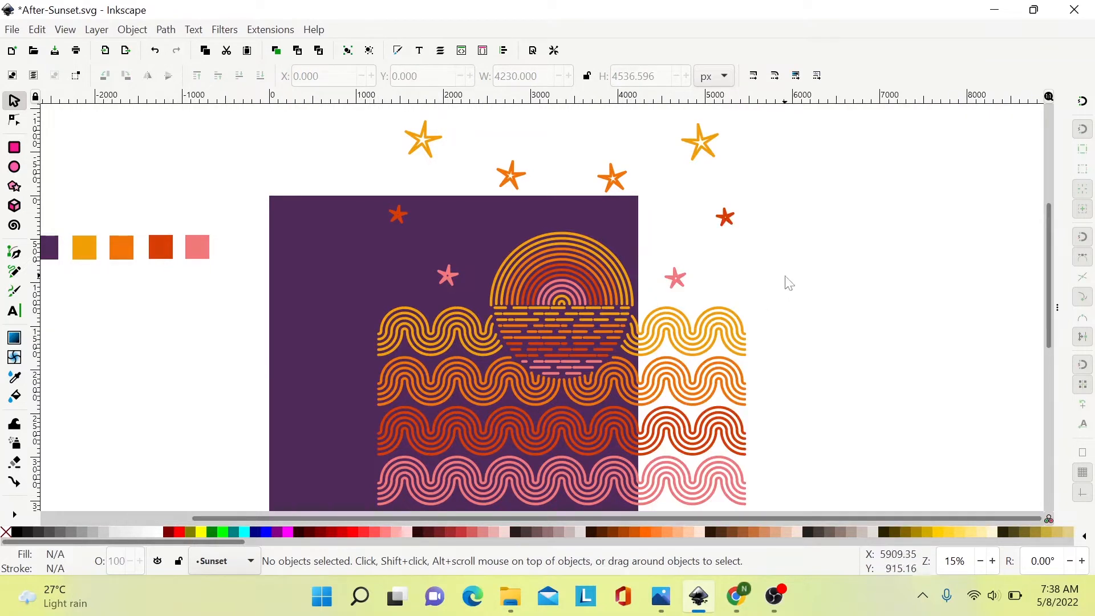
{"action": "left_click", "coordinate": [423, 140]}
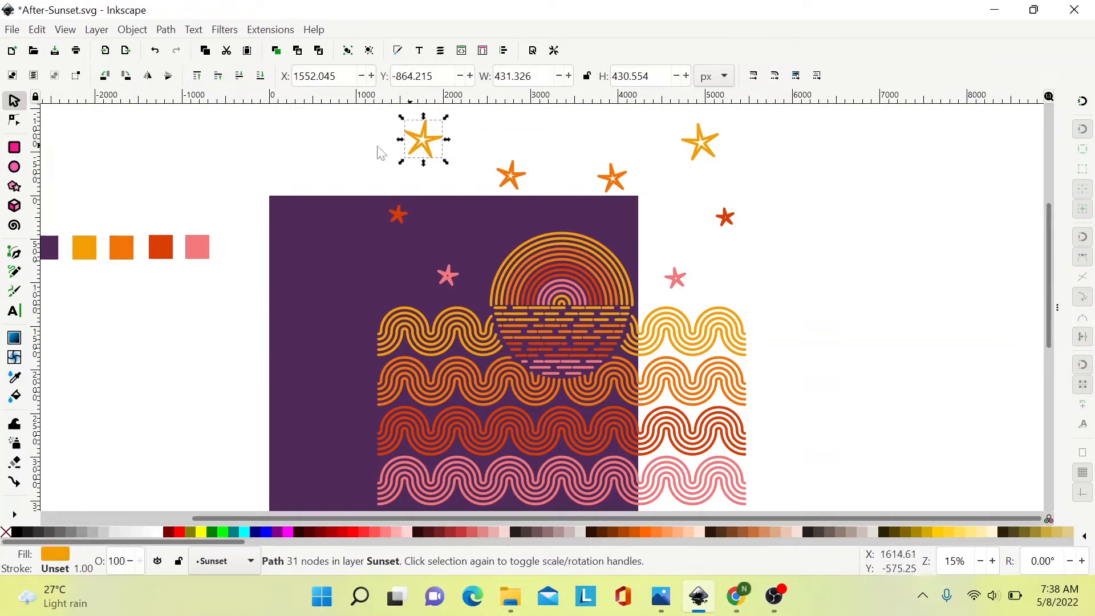
{"action": "left_click", "coordinate": [348, 152]}
{"action": "left_click_drag", "start_coordinate": [359, 100], "coordinate": [423, 328]}
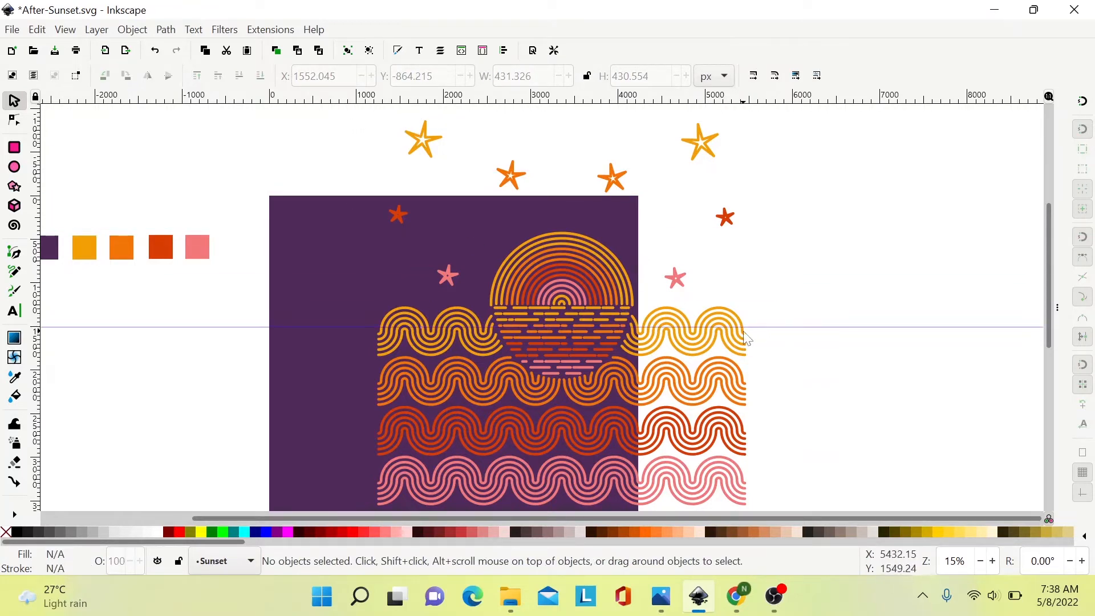
{"action": "scroll", "coordinate": [758, 348], "scroll_direction": "down", "scroll_amount": 5}
{"action": "scroll", "coordinate": [819, 408], "scroll_direction": "up", "scroll_amount": 2}
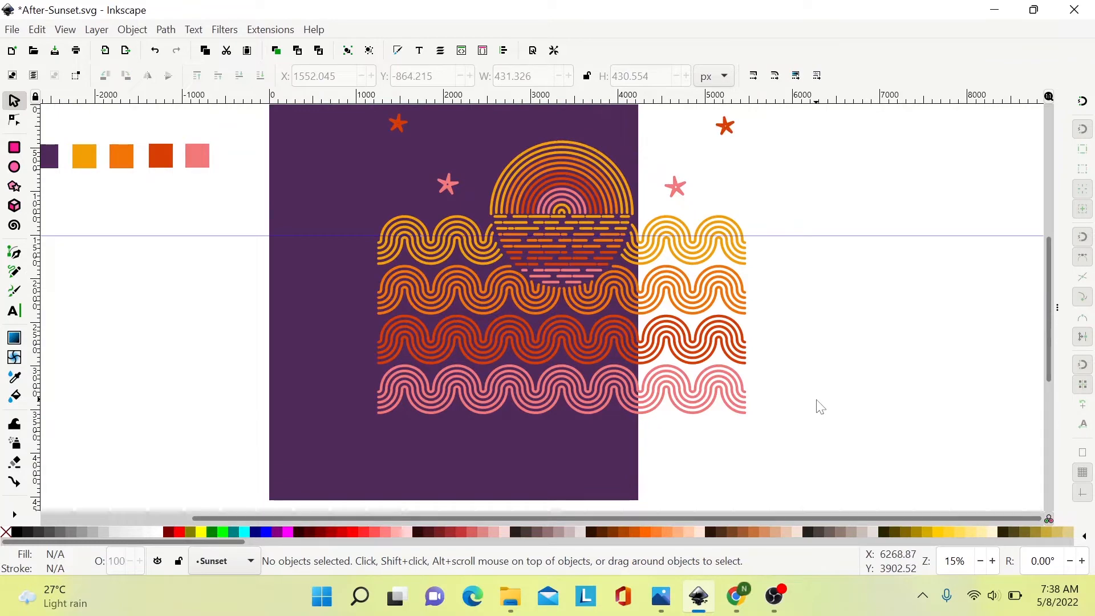
{"action": "key", "text": "minus"}
{"action": "key", "text": "minus"}
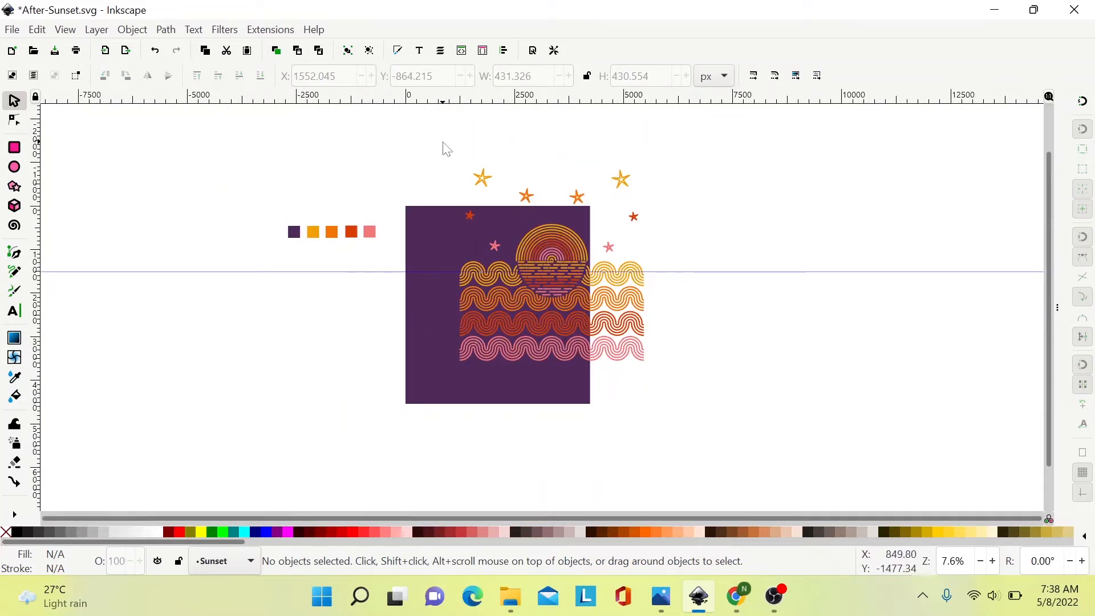
{"action": "left_click_drag", "start_coordinate": [330, 276], "coordinate": [346, 102]}
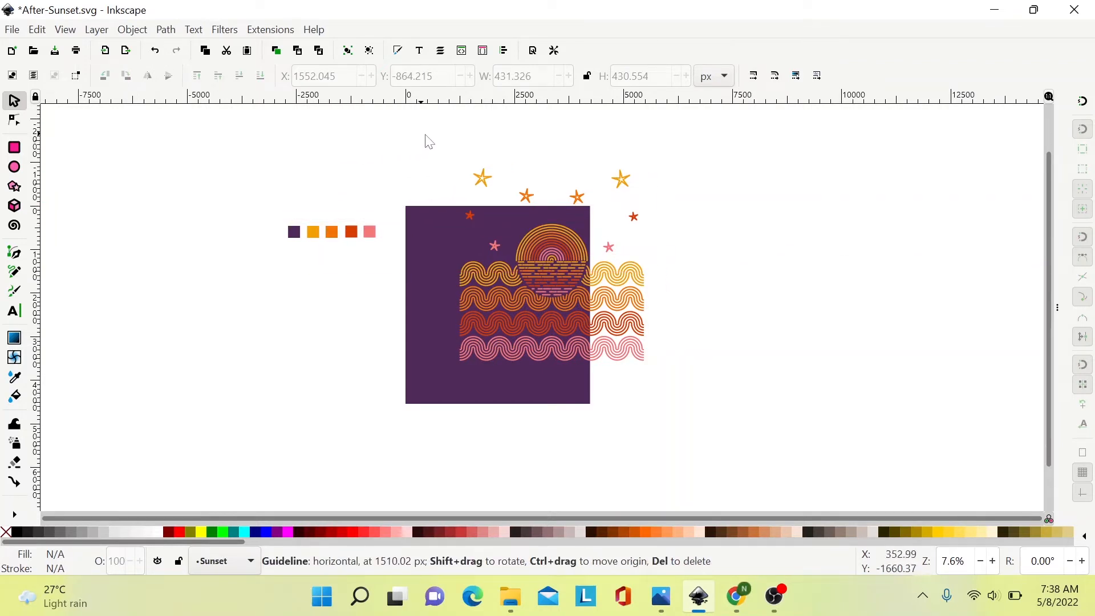
Step: Group all the stars, sun and wave artwork, and align the group to the page's bottom and left edges
{"action": "left_click_drag", "start_coordinate": [443, 133], "coordinate": [708, 414]}
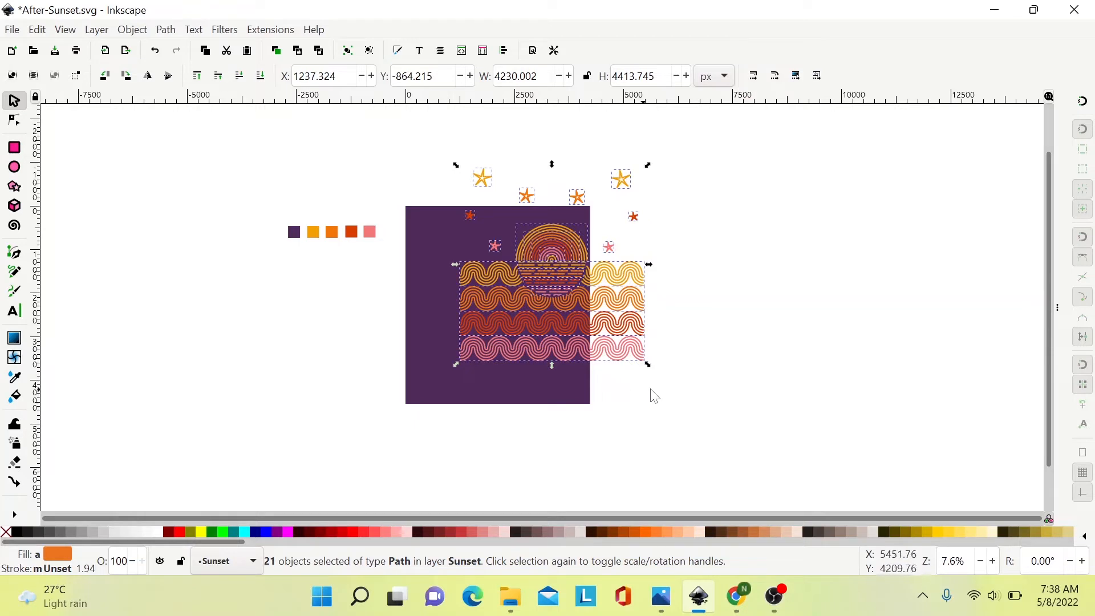
{"action": "left_click", "coordinate": [347, 51]}
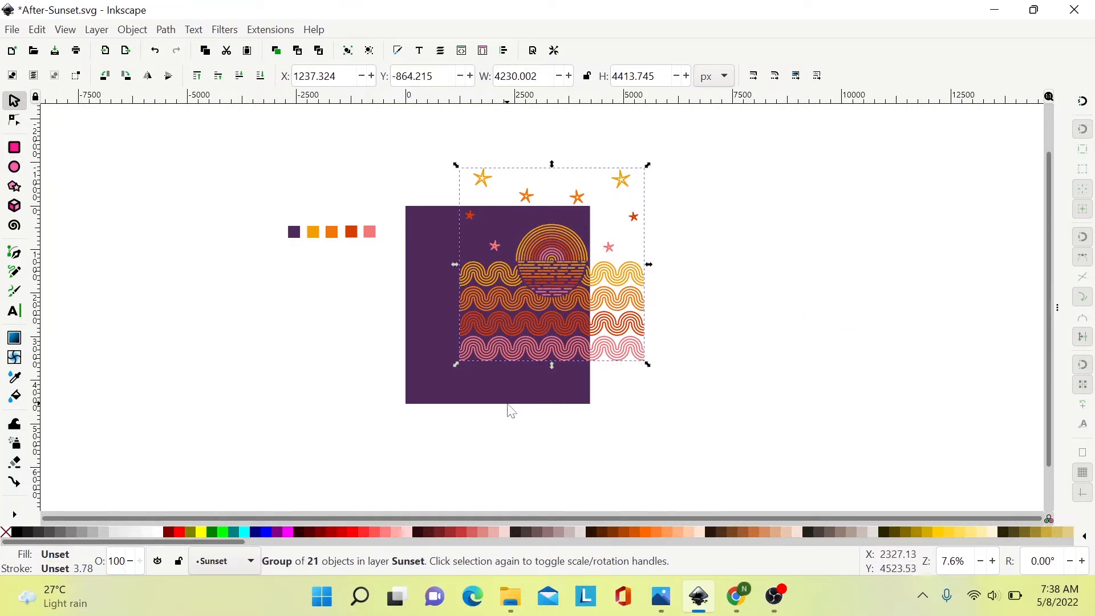
{"action": "left_click", "coordinate": [1056, 307]}
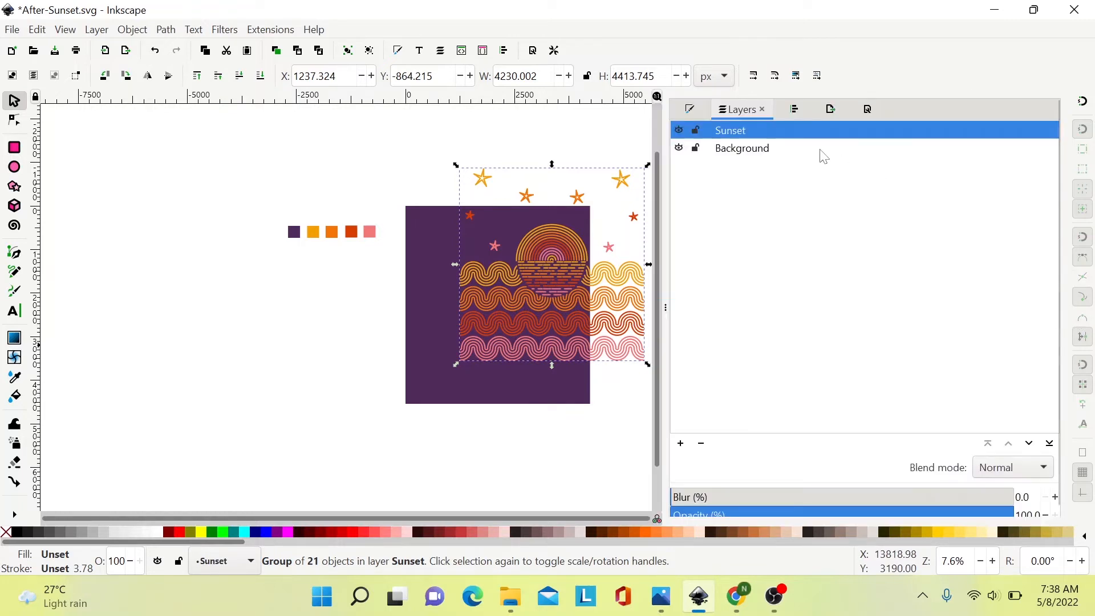
{"action": "left_click", "coordinate": [798, 111]}
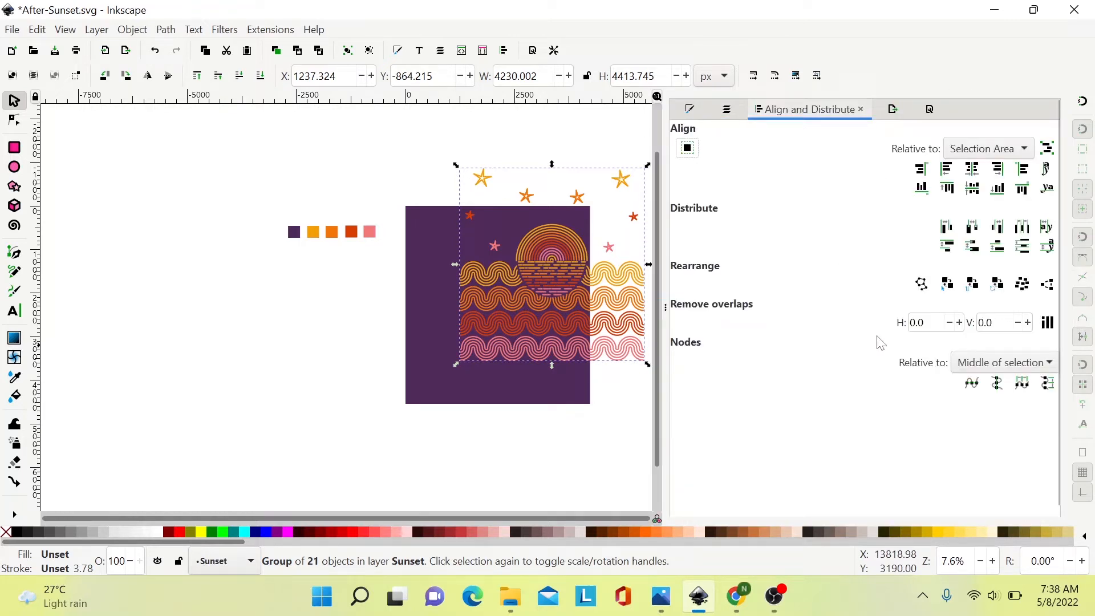
{"action": "left_click", "coordinate": [998, 189]}
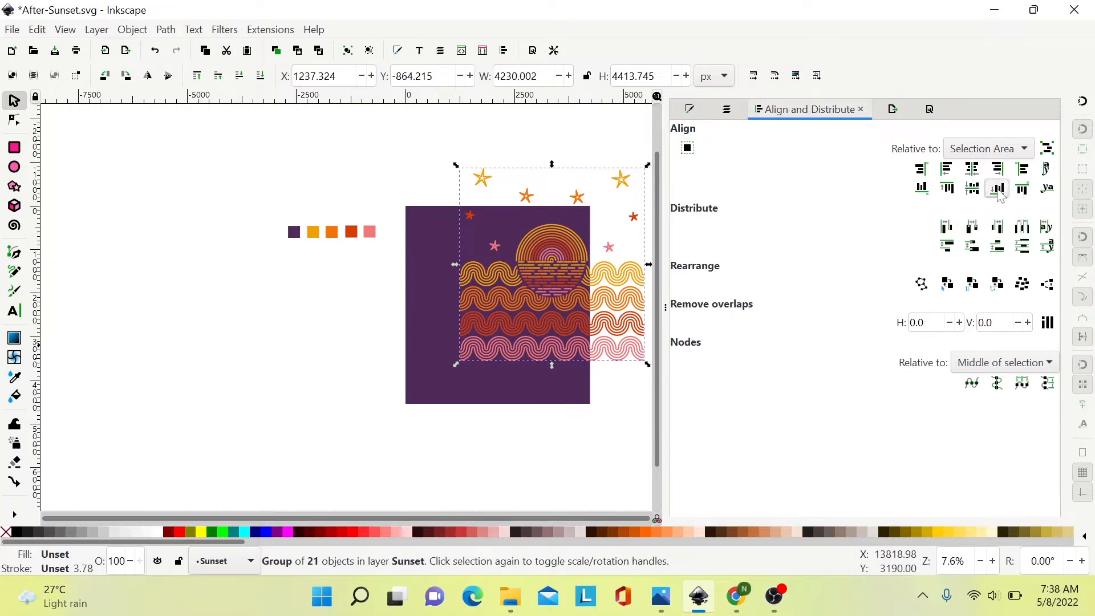
{"action": "left_click", "coordinate": [1021, 151]}
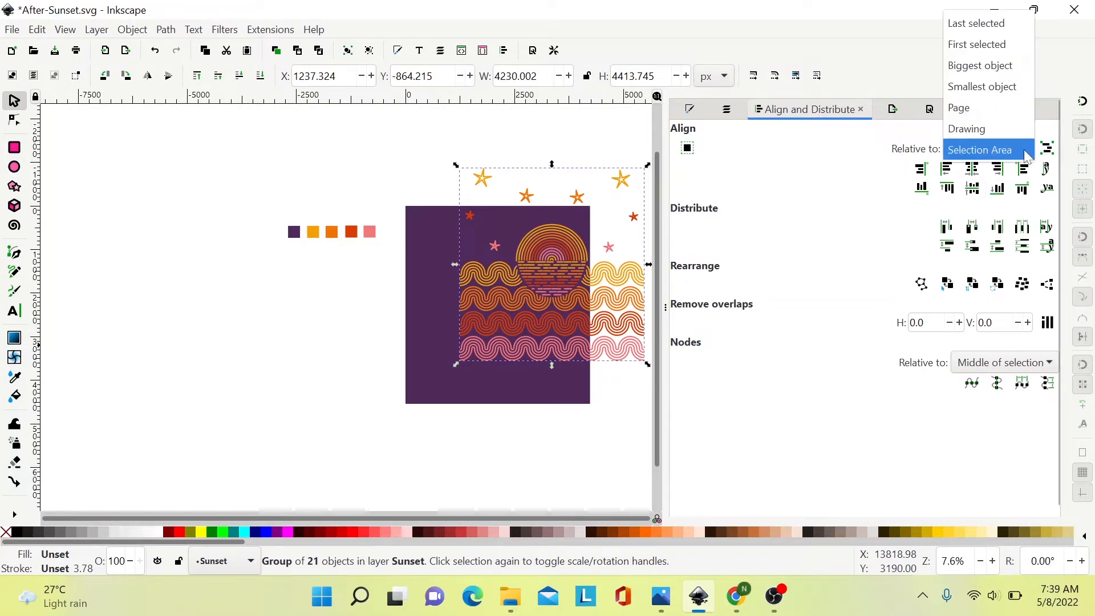
{"action": "left_click", "coordinate": [976, 109]}
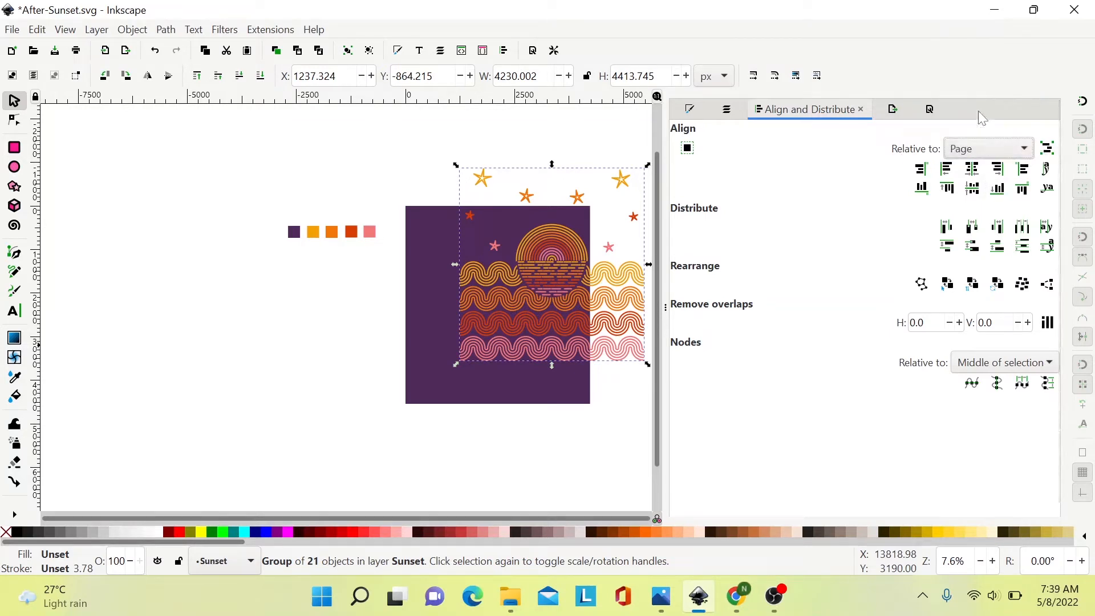
{"action": "left_click", "coordinate": [998, 188]}
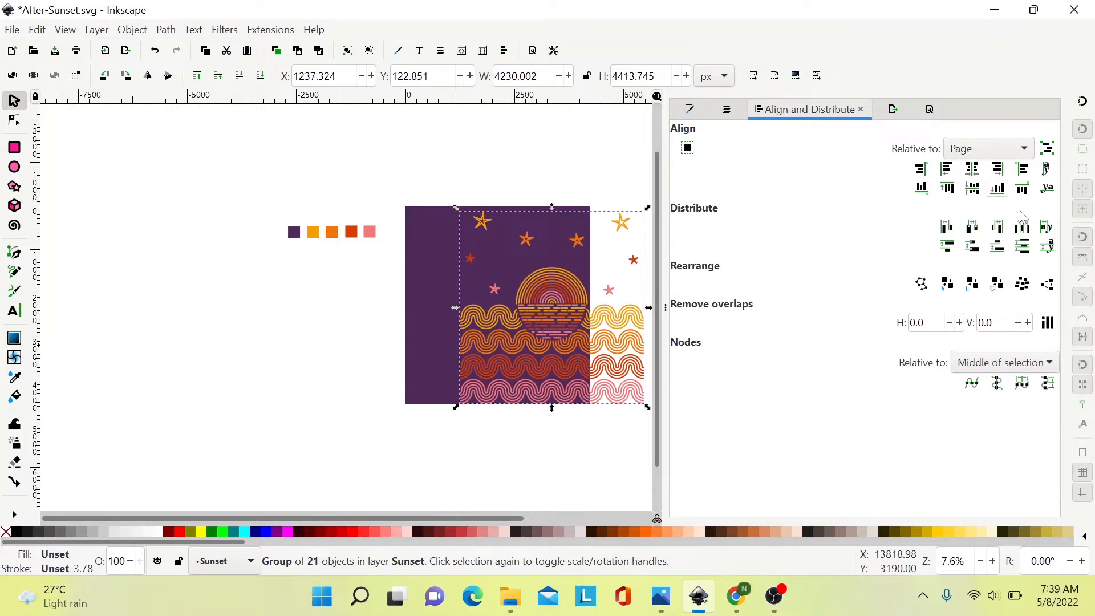
{"action": "left_click", "coordinate": [947, 169]}
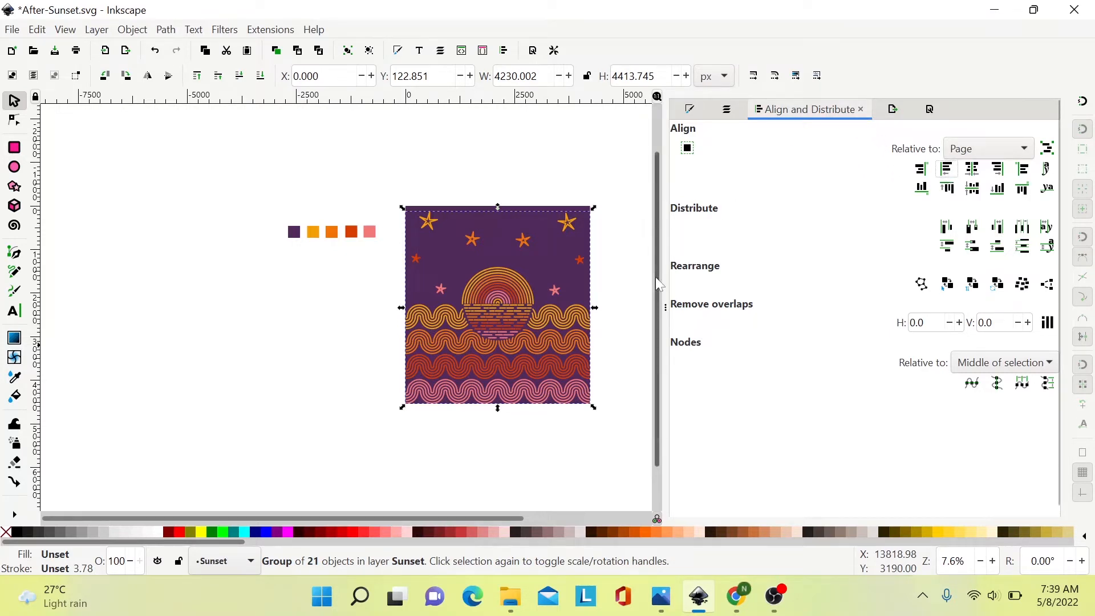
{"action": "left_click", "coordinate": [666, 295]}
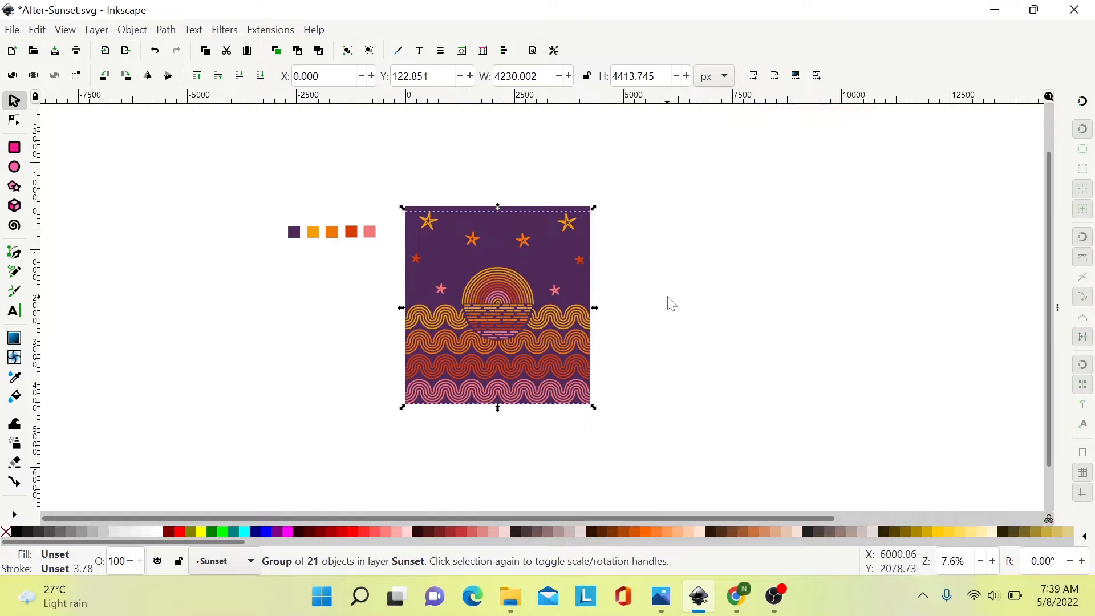
{"action": "left_click", "coordinate": [675, 297]}
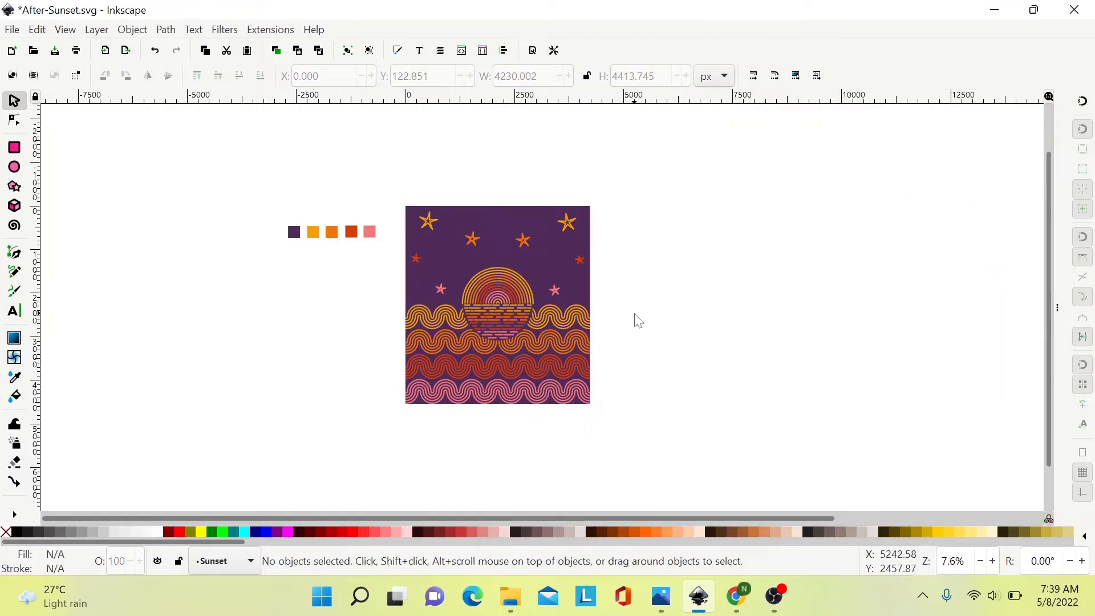
Step: Compare the PNG export settings' page area with the selection area of the purple background rectangle, leaving nothing selected
{"action": "left_click", "coordinate": [1056, 308]}
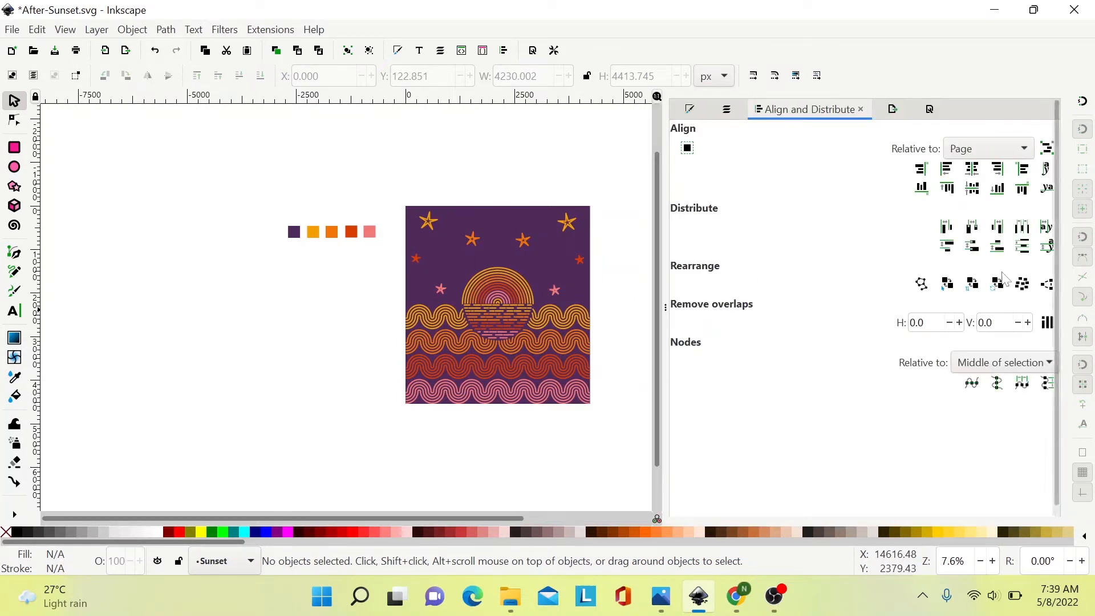
{"action": "left_click", "coordinate": [929, 108]}
{"action": "left_click", "coordinate": [939, 108]}
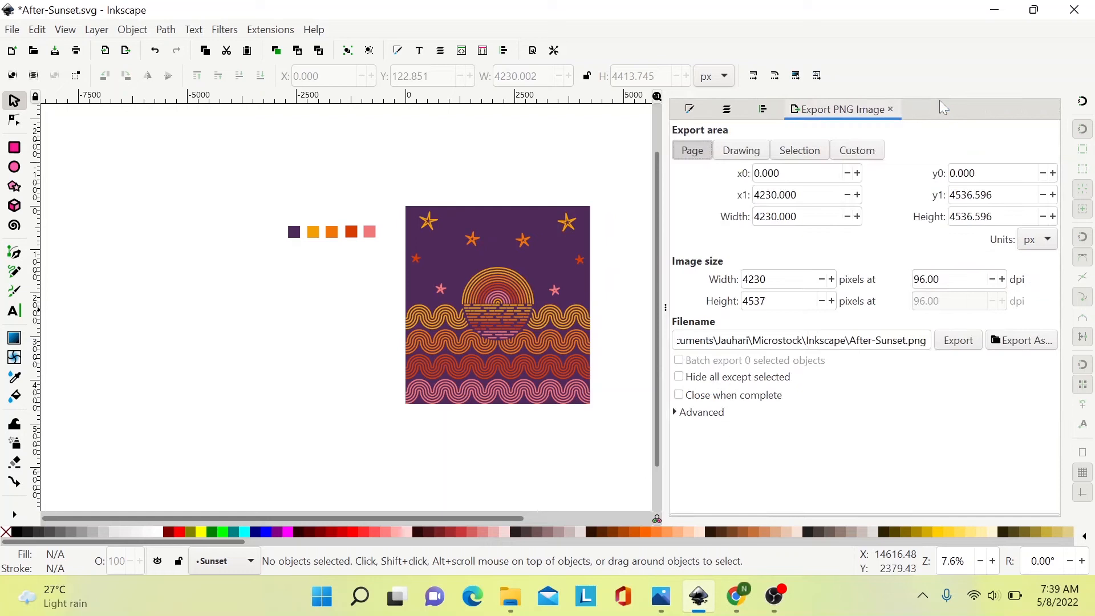
{"action": "left_click", "coordinate": [665, 308]}
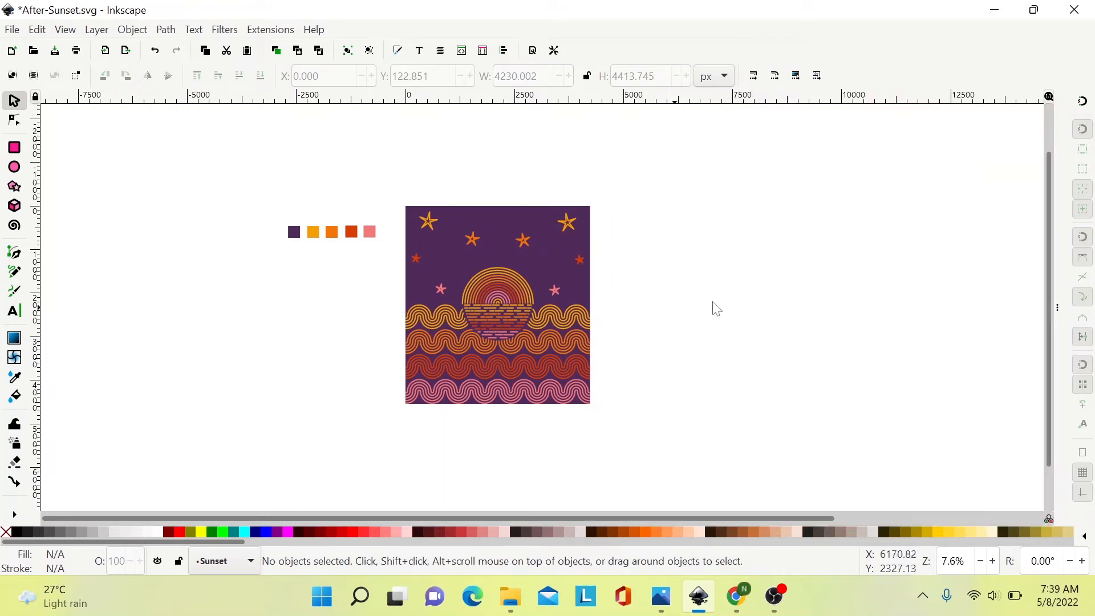
{"action": "left_click", "coordinate": [1057, 308]}
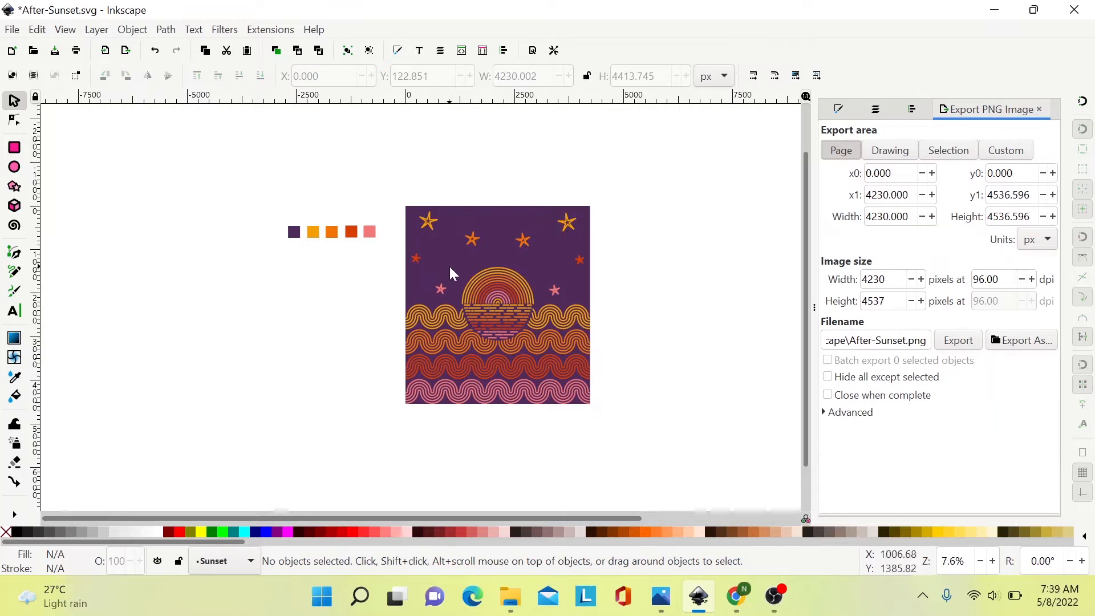
{"action": "left_click", "coordinate": [469, 216]}
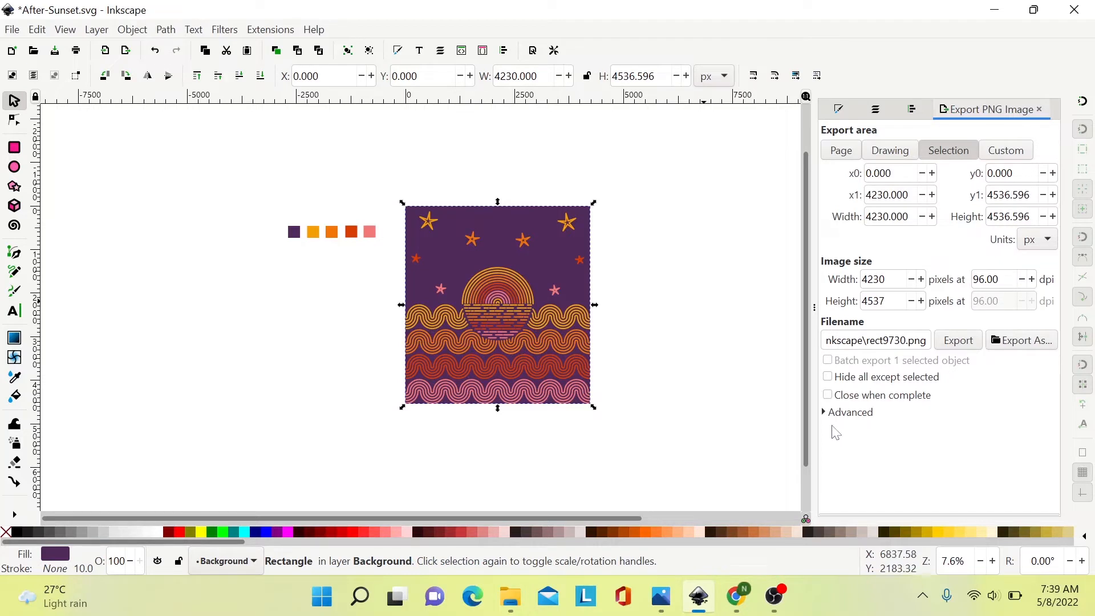
{"action": "left_click", "coordinate": [721, 356]}
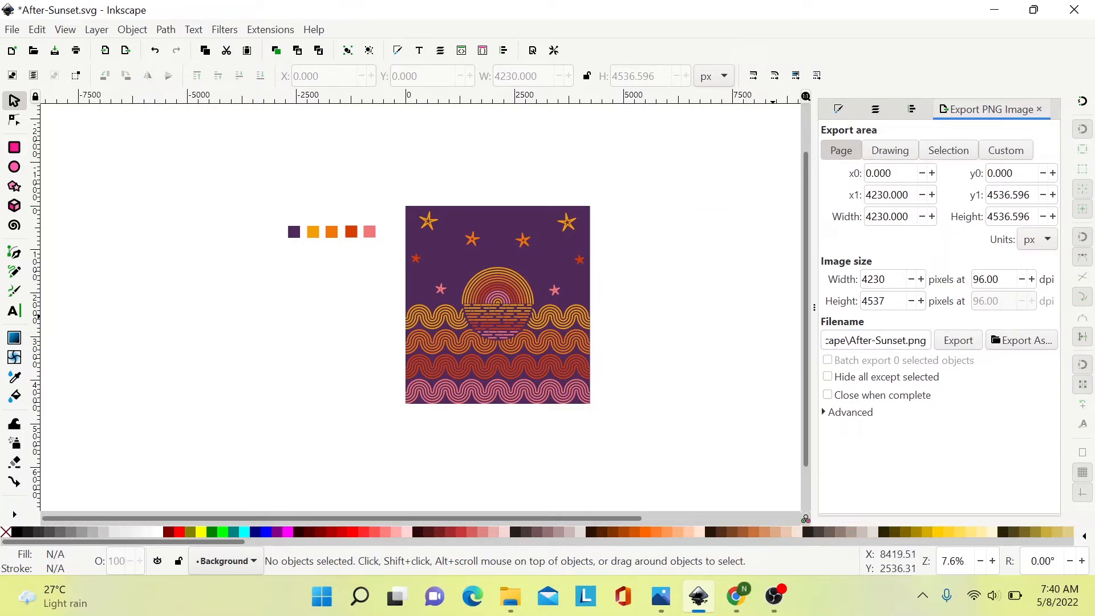
Step: Export the page area as After-Sunset.png in the Inkscape folder, replacing the existing file
{"action": "left_click", "coordinate": [1032, 341]}
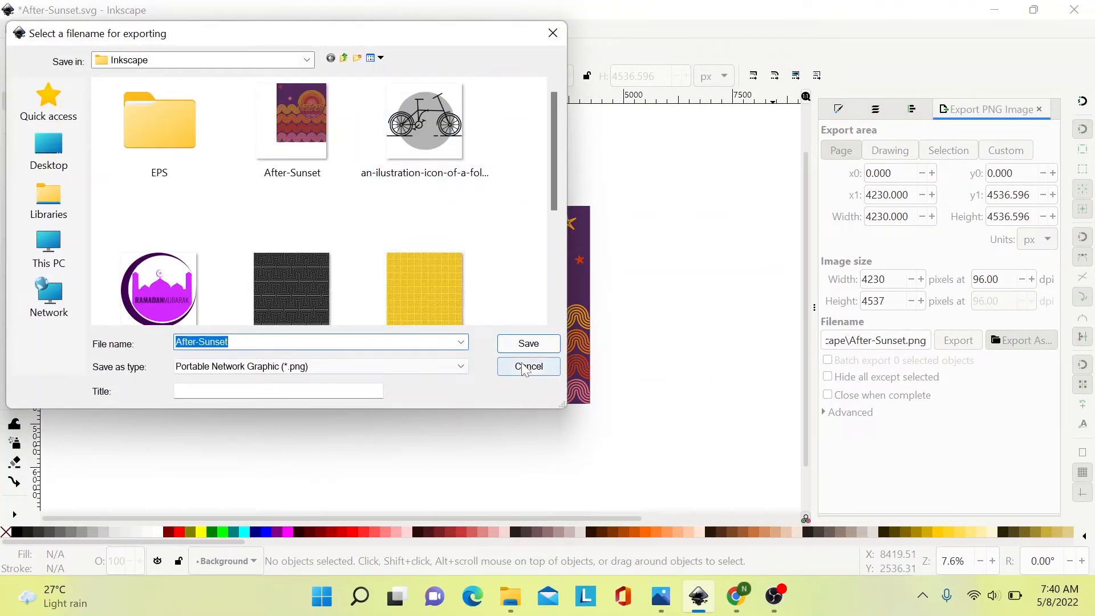
{"action": "left_click", "coordinate": [530, 345]}
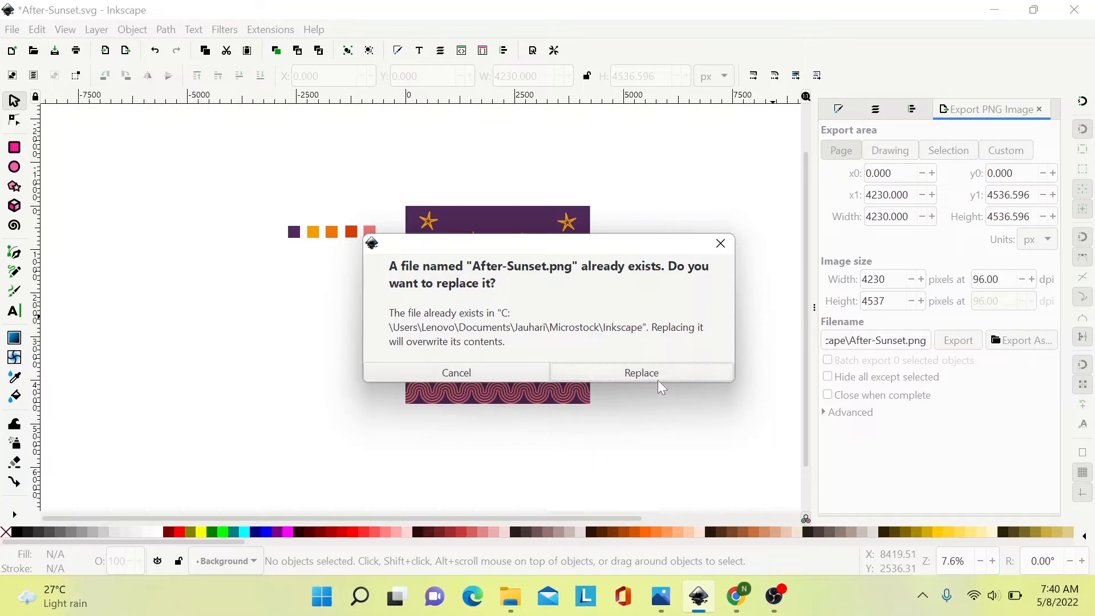
{"action": "left_click", "coordinate": [642, 373]}
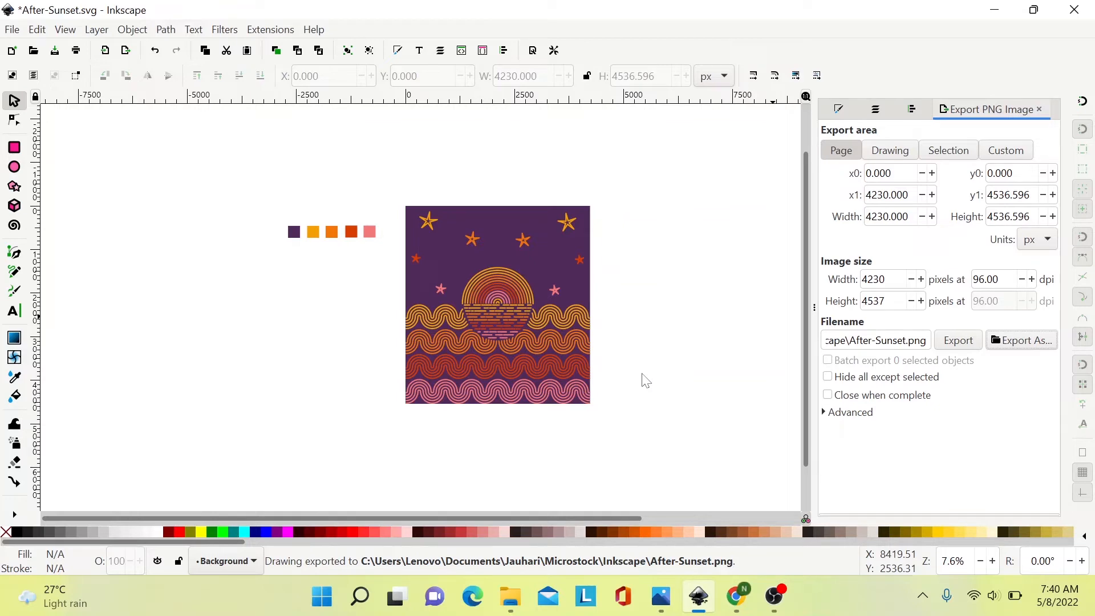
Step: Close the outdated After-Sunset.png preview in Photos and check the folder path in the PNG export filename
{"action": "left_click", "coordinate": [670, 607]}
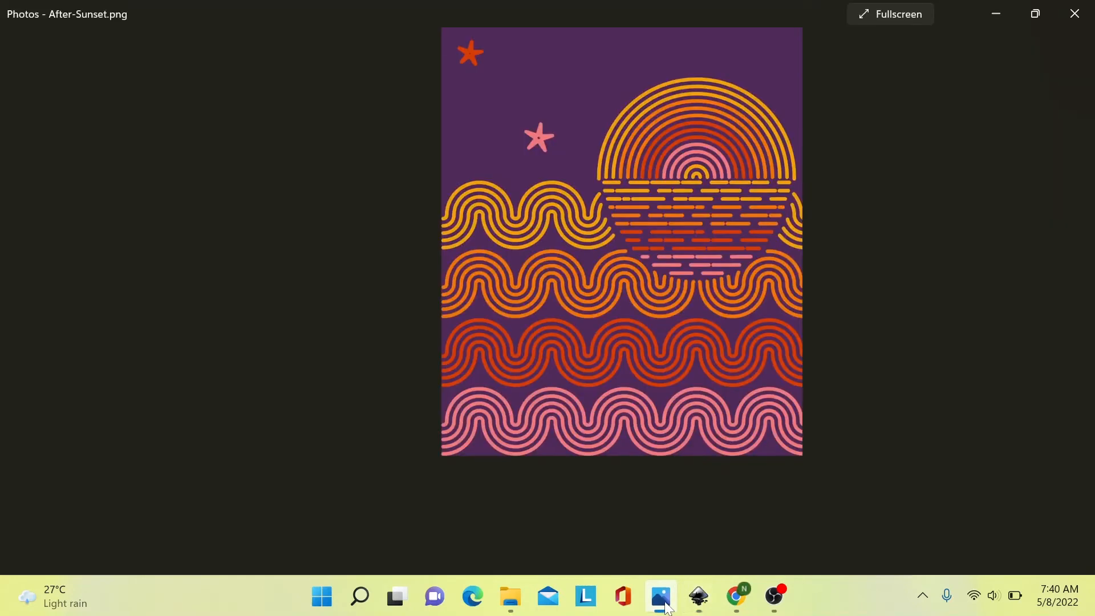
{"action": "left_click", "coordinate": [1074, 14]}
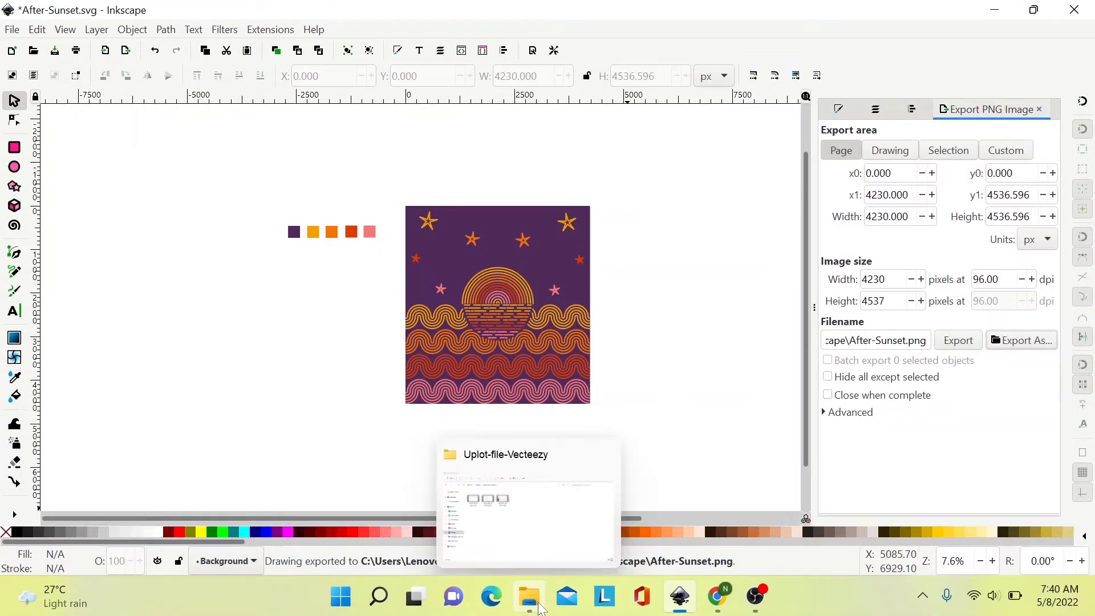
{"action": "left_click", "coordinate": [876, 340]}
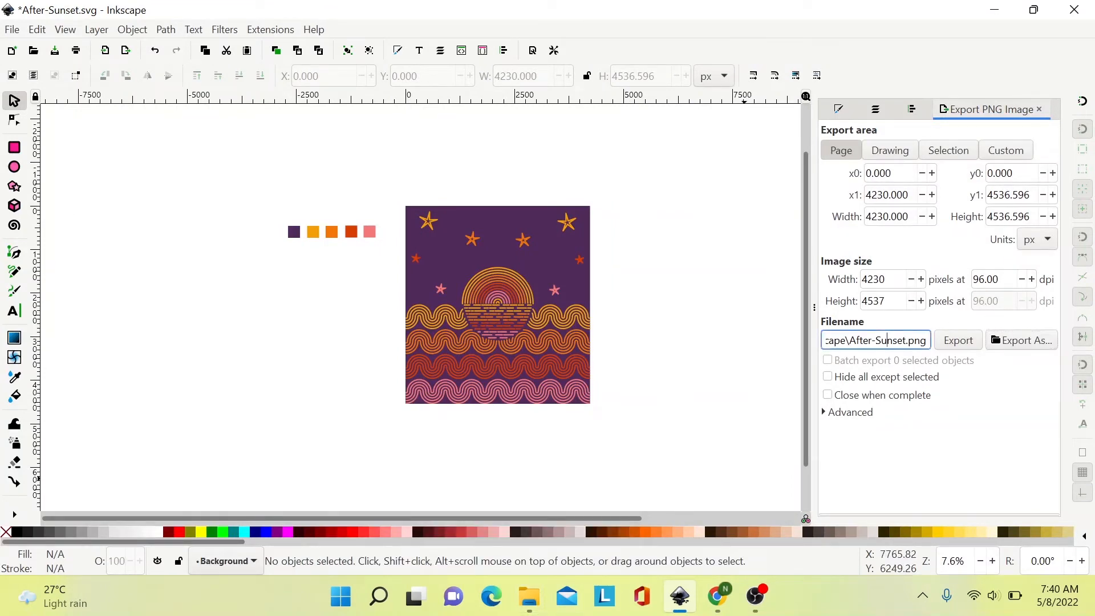
{"action": "key", "text": "Left"}
{"action": "key", "text": "Left"}
{"action": "key", "text": "Left"}
{"action": "key", "text": "Left"}
{"action": "key", "text": "Left"}
{"action": "key", "text": "Left"}
{"action": "key", "text": "Left"}
{"action": "key", "text": "Left"}
{"action": "key", "text": "Left"}
{"action": "key", "text": "Left"}
{"action": "key", "text": "Left"}
{"action": "key", "text": "Left"}
{"action": "key", "text": "Left"}
{"action": "key", "text": "Left"}
{"action": "key", "text": "Left"}
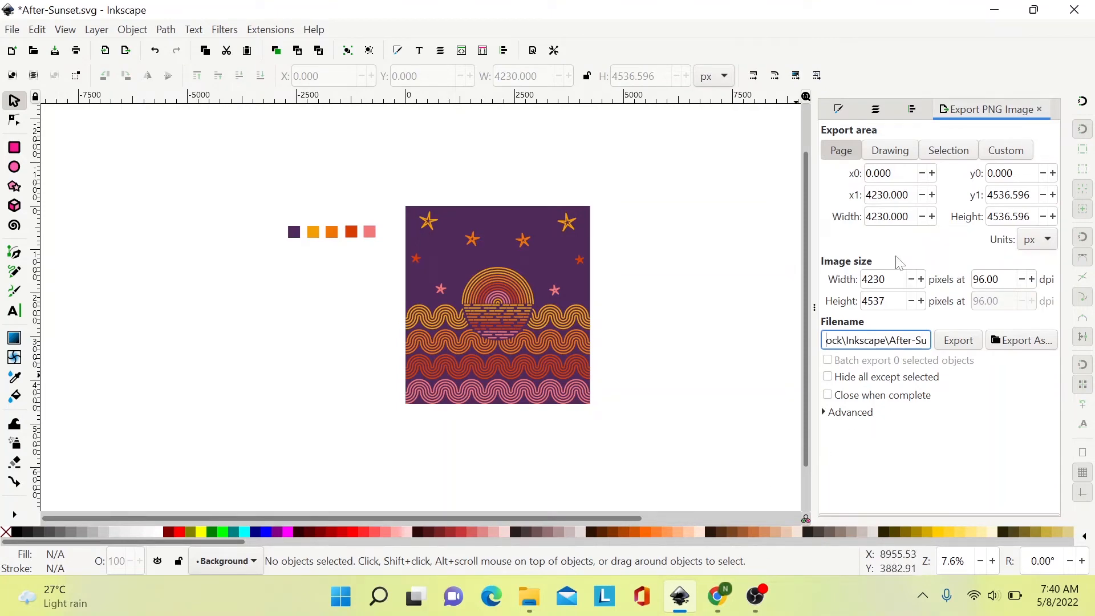
Step: View the newly exported After-Sunset.png from its folder in Photos and return to Inkscape
{"action": "left_click", "coordinate": [530, 595]}
{"action": "left_click", "coordinate": [304, 207]}
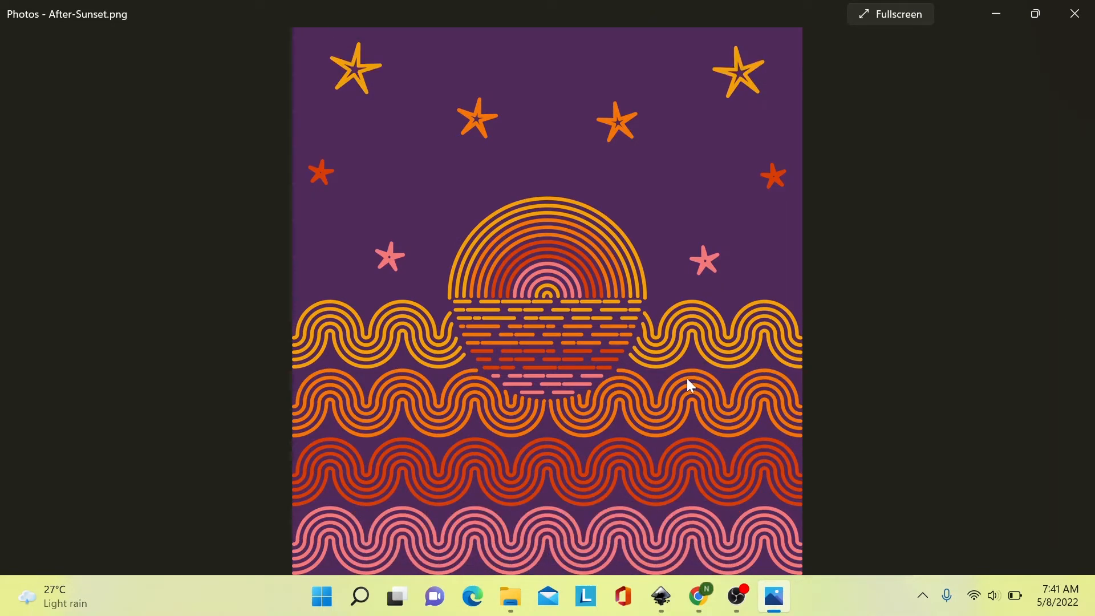
{"action": "left_click", "coordinate": [660, 599]}
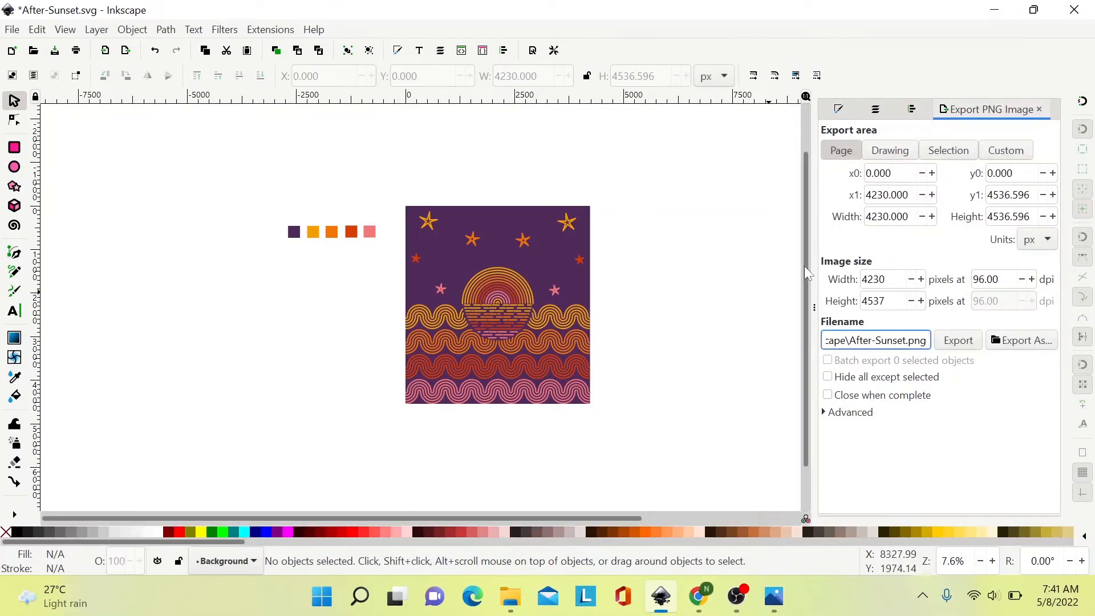
Step: Set the export area to Drawing and delete the five colour swatches beside the sunset design
{"action": "left_click", "coordinate": [901, 153]}
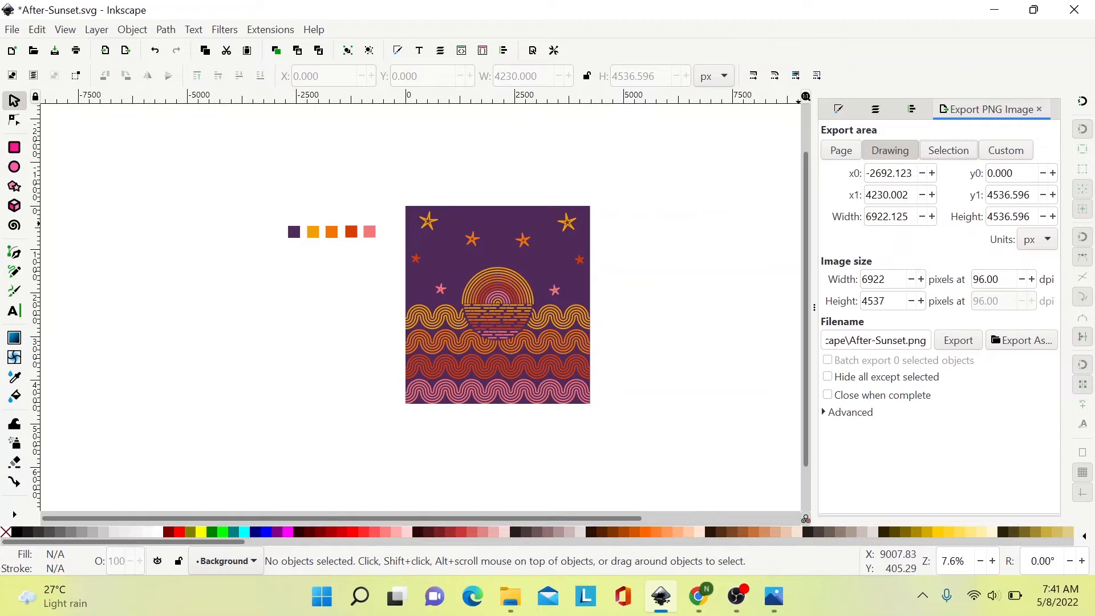
{"action": "left_click", "coordinate": [293, 231]}
{"action": "left_click", "coordinate": [351, 232]}
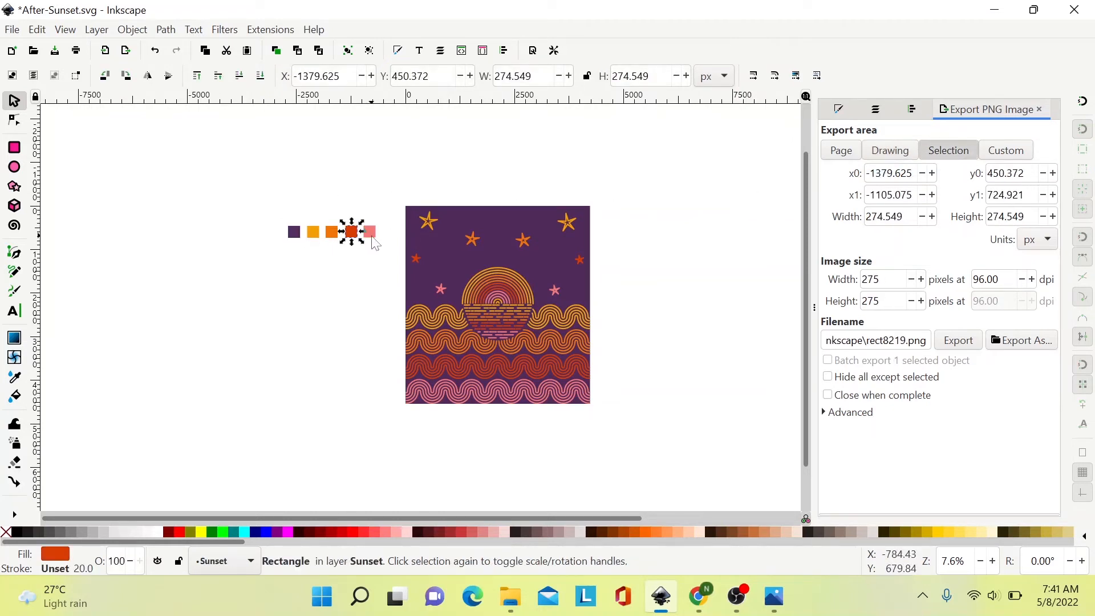
{"action": "left_click", "coordinate": [370, 235]}
{"action": "left_click", "coordinate": [367, 259]}
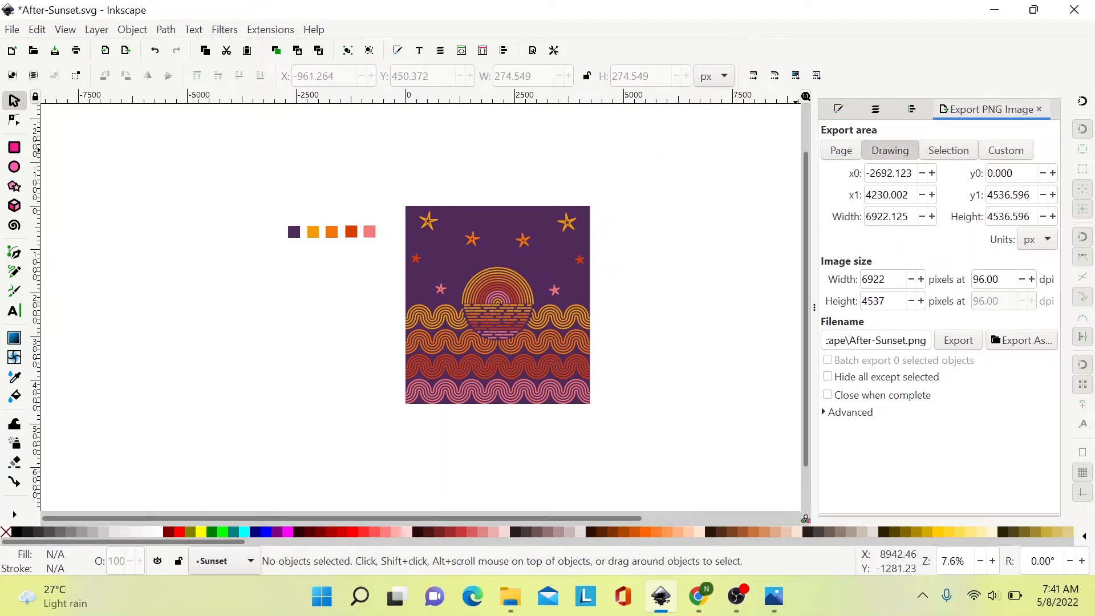
{"action": "left_click_drag", "start_coordinate": [255, 186], "coordinate": [385, 281]}
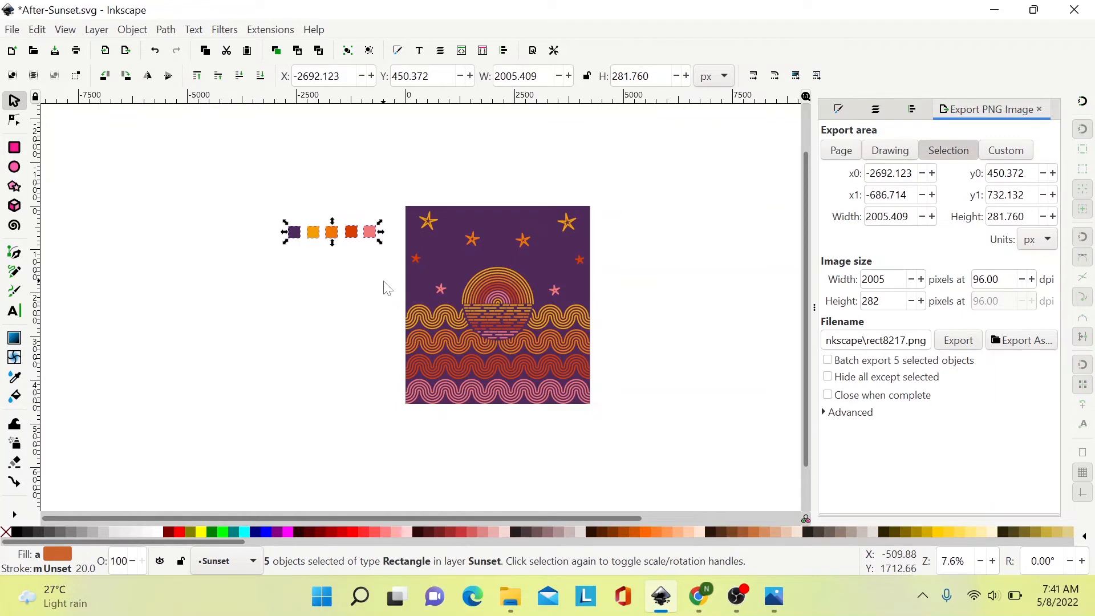
{"action": "left_click", "coordinate": [383, 284]}
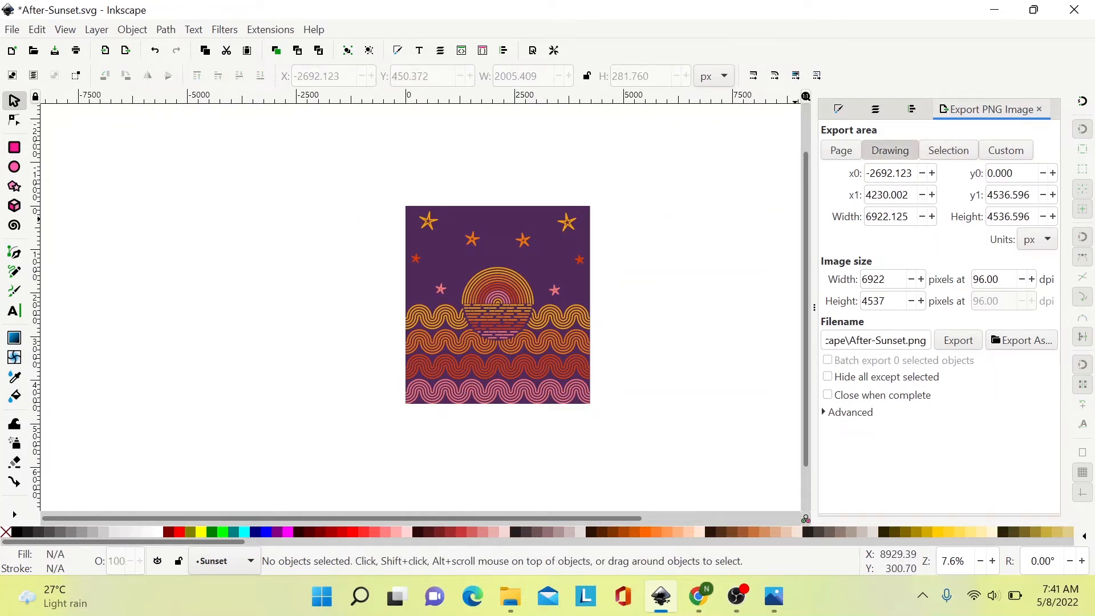
Step: Compare the Page and Drawing export areas, and export the Drawing area as After-Sunset.png, replacing the existing file
{"action": "left_click", "coordinate": [840, 150]}
{"action": "left_click", "coordinate": [889, 151]}
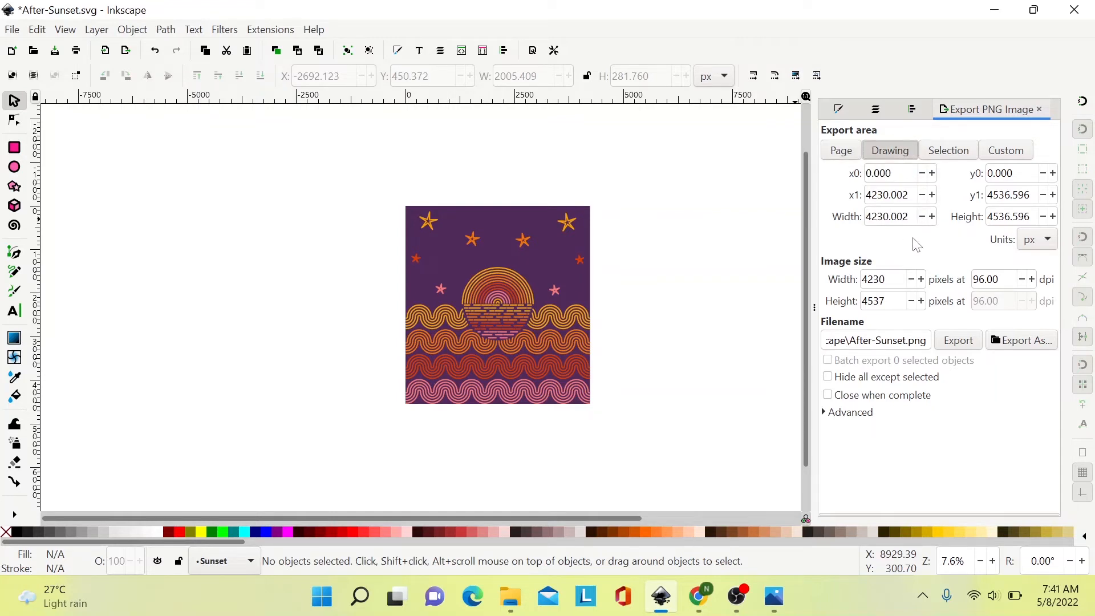
{"action": "left_click", "coordinate": [841, 151]}
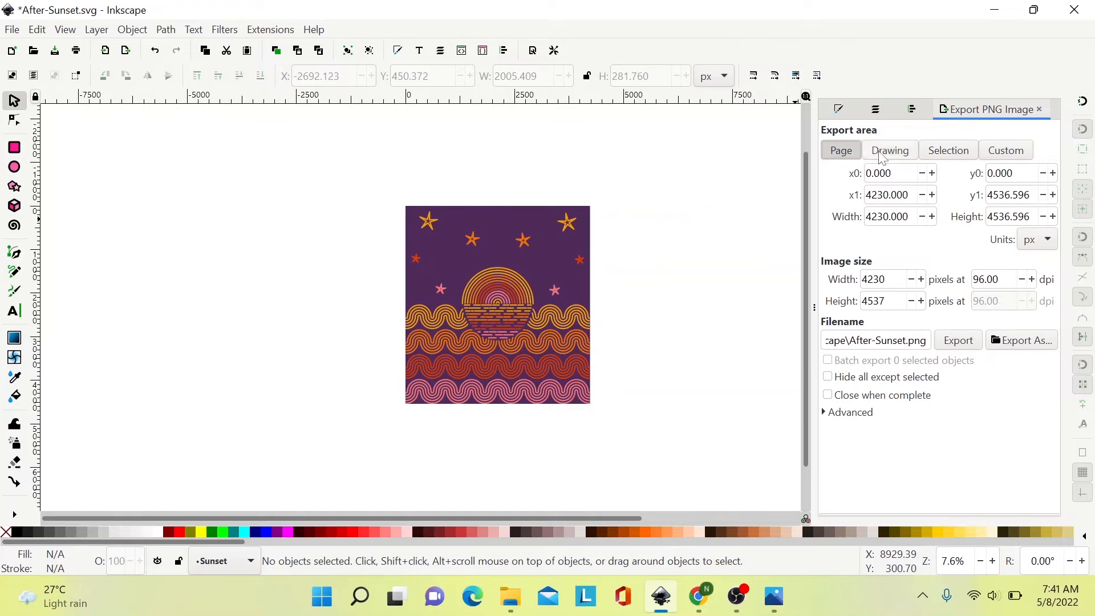
{"action": "left_click", "coordinate": [900, 160]}
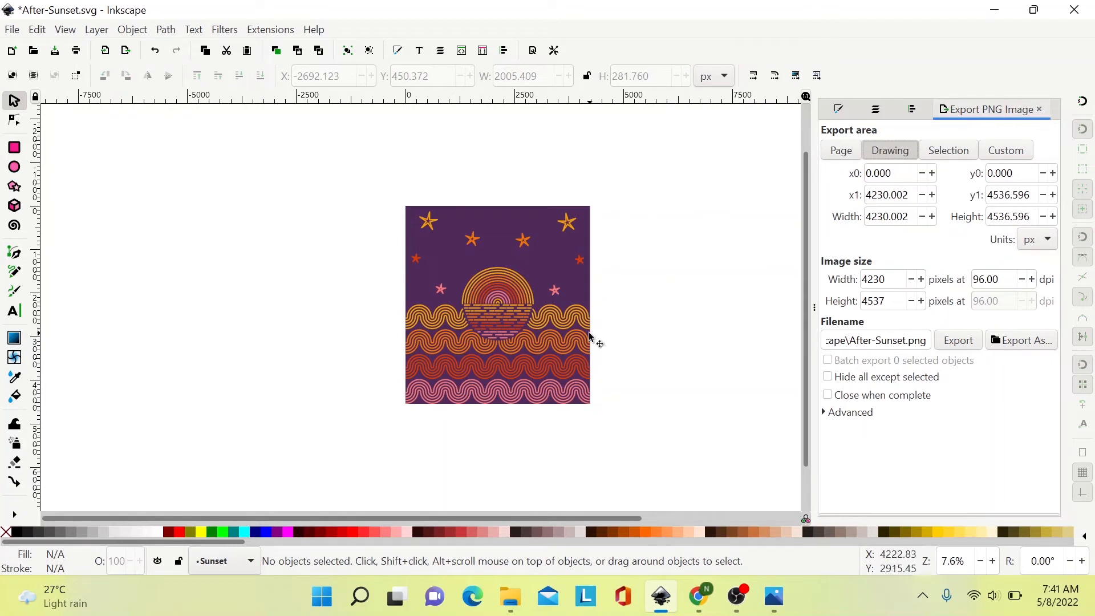
{"action": "left_click", "coordinate": [963, 342]}
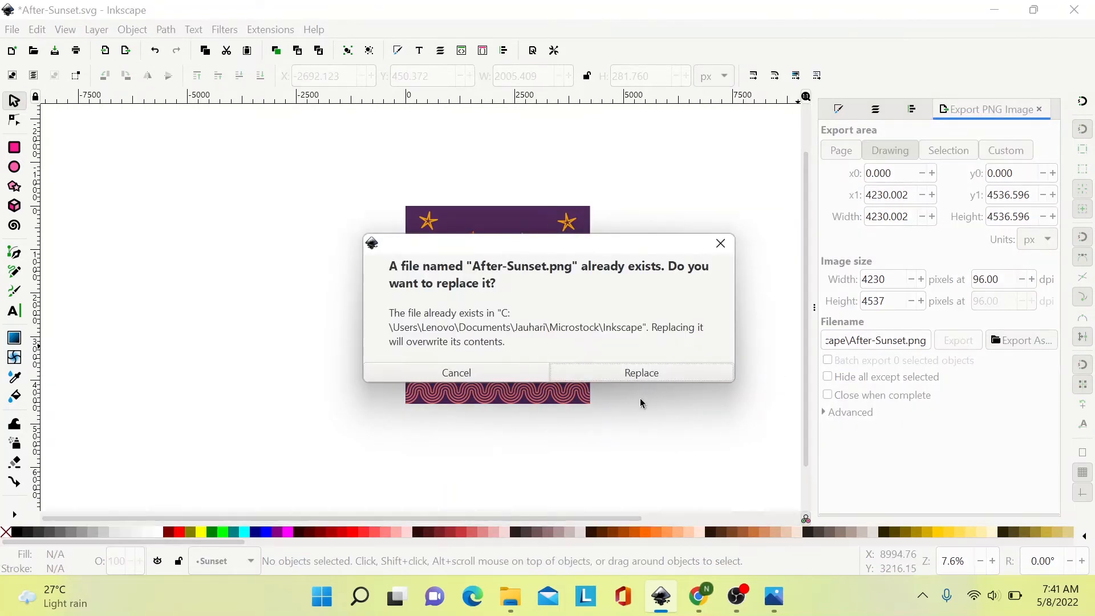
{"action": "left_click", "coordinate": [652, 380]}
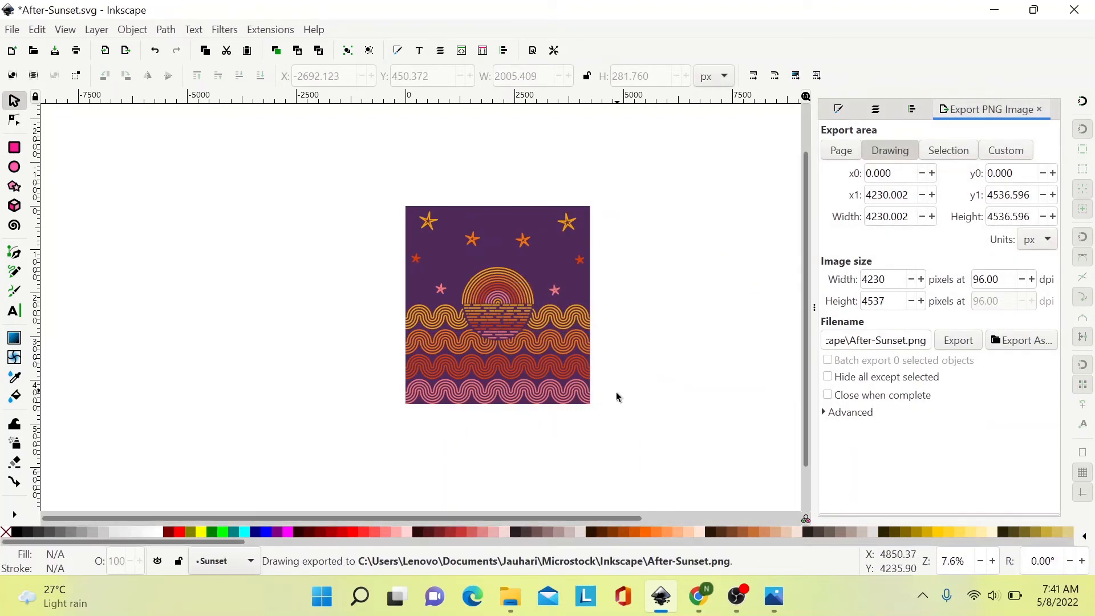
Step: View the exported After-Sunset.png from its folder in Photos, close the preview and return to Inkscape
{"action": "left_click", "coordinate": [512, 605]}
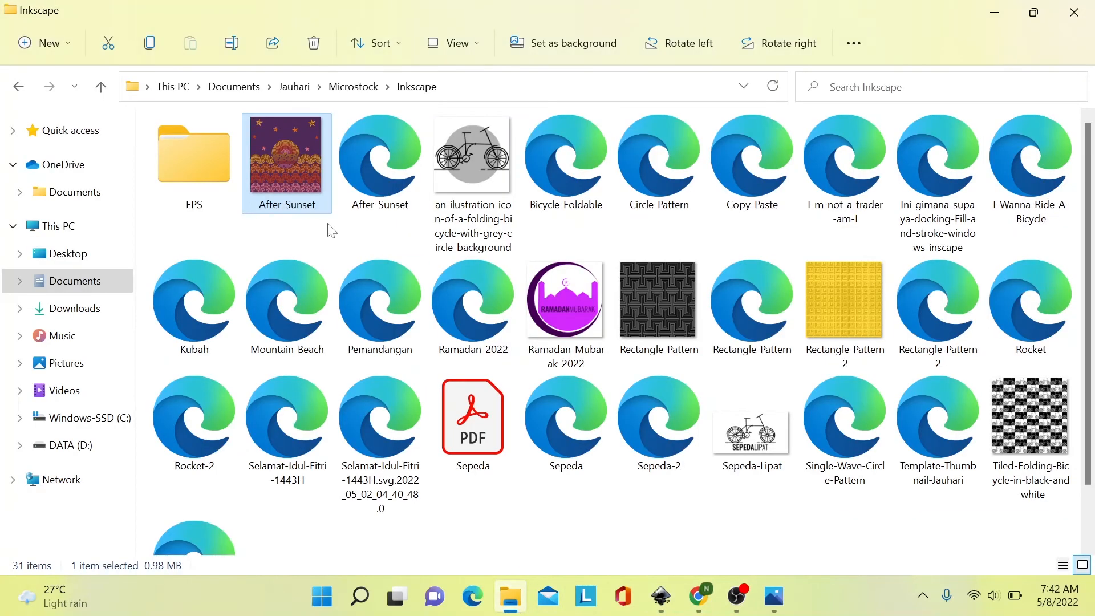
{"action": "double_click", "coordinate": [302, 183]}
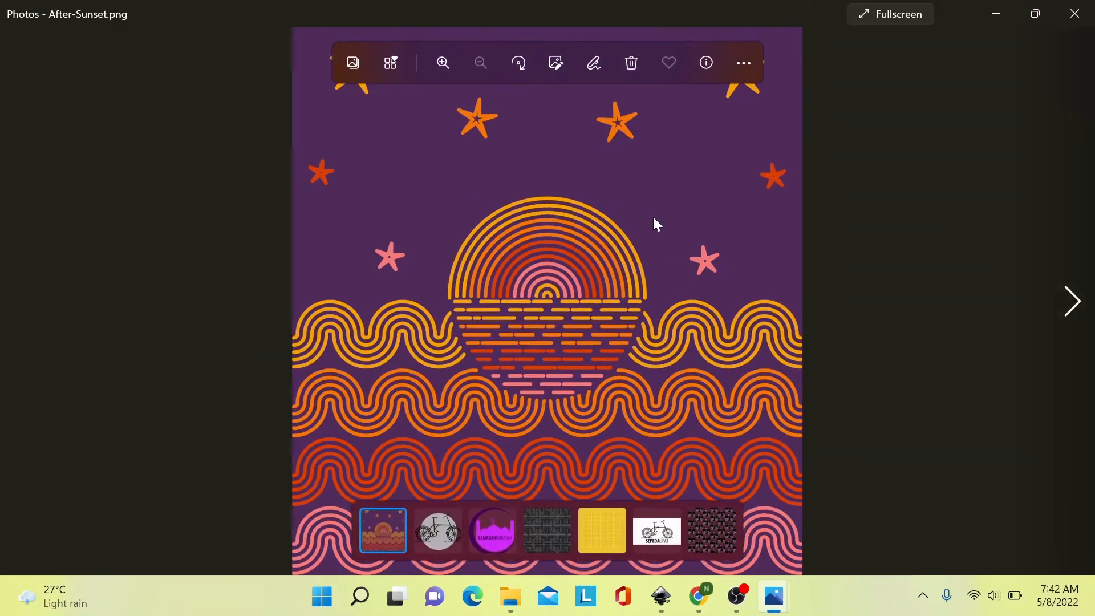
{"action": "left_click", "coordinate": [1074, 13]}
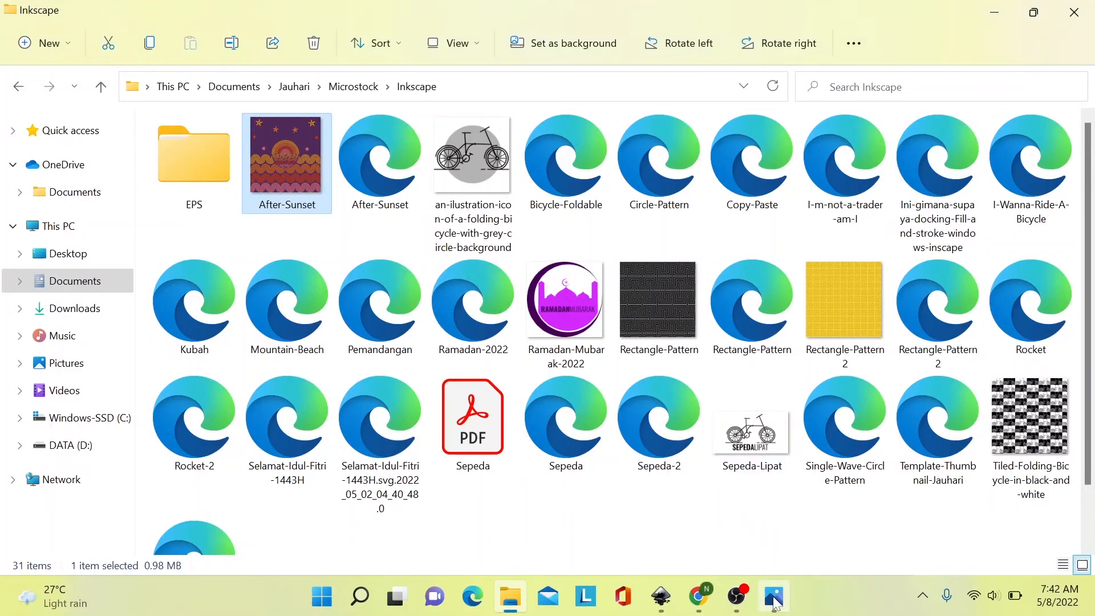
{"action": "left_click", "coordinate": [775, 601]}
{"action": "left_click", "coordinate": [776, 601]}
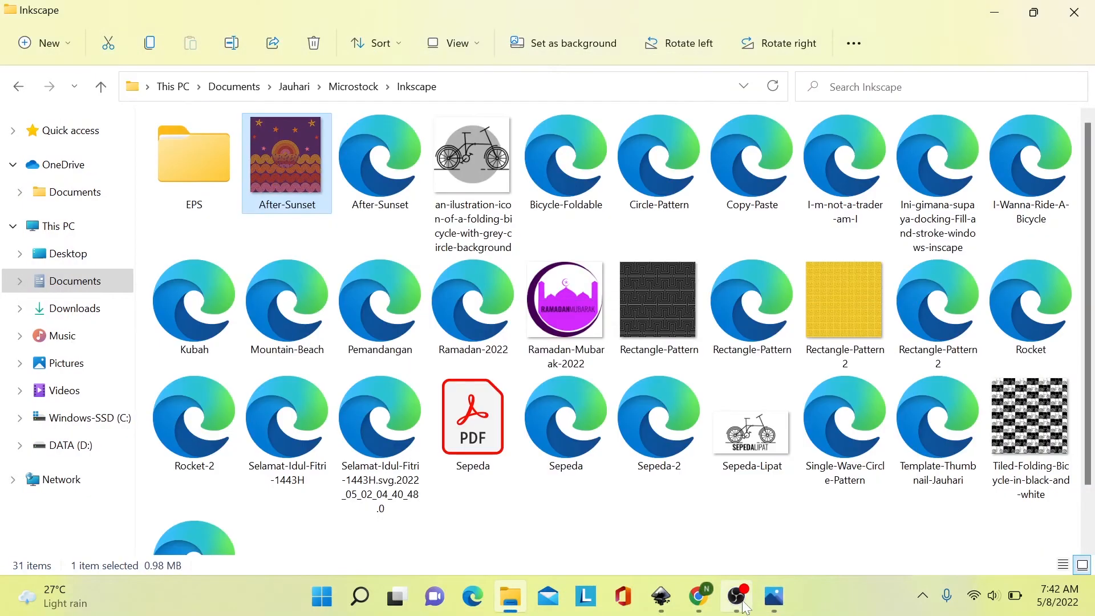
{"action": "left_click", "coordinate": [661, 600]}
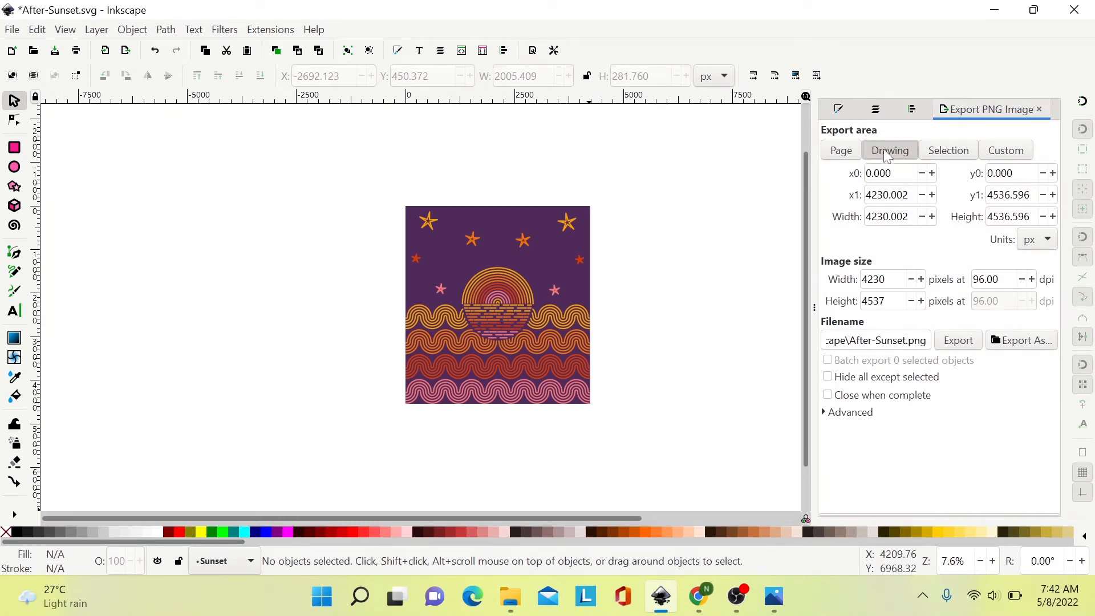
Step: Set the export area to Page and turn on the page border in the document properties, collapsing the dialogs
{"action": "left_click", "coordinate": [843, 152]}
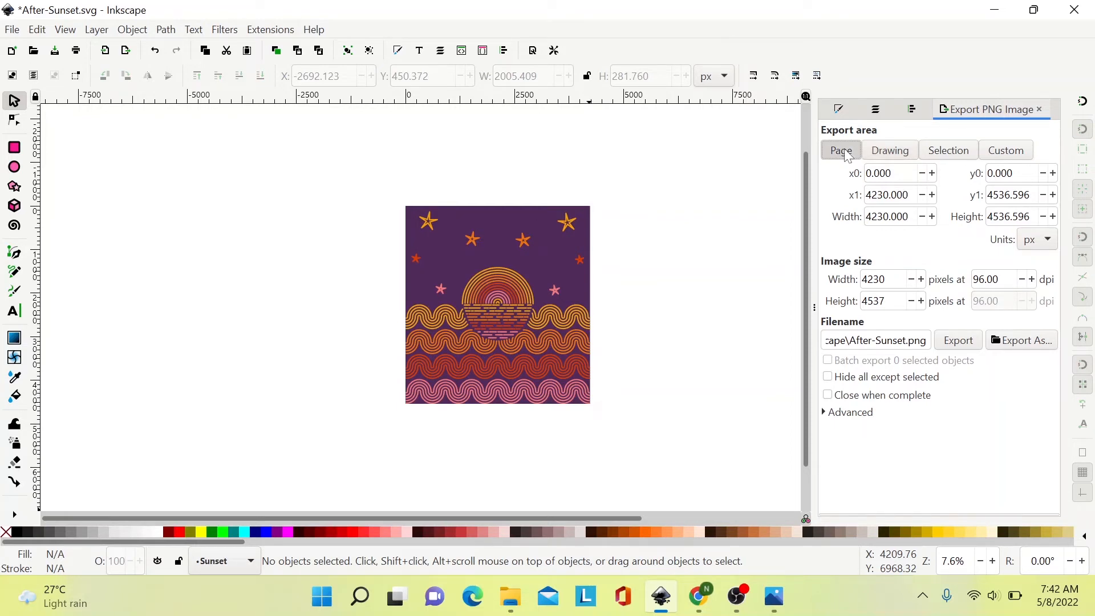
{"action": "left_click", "coordinate": [11, 29]}
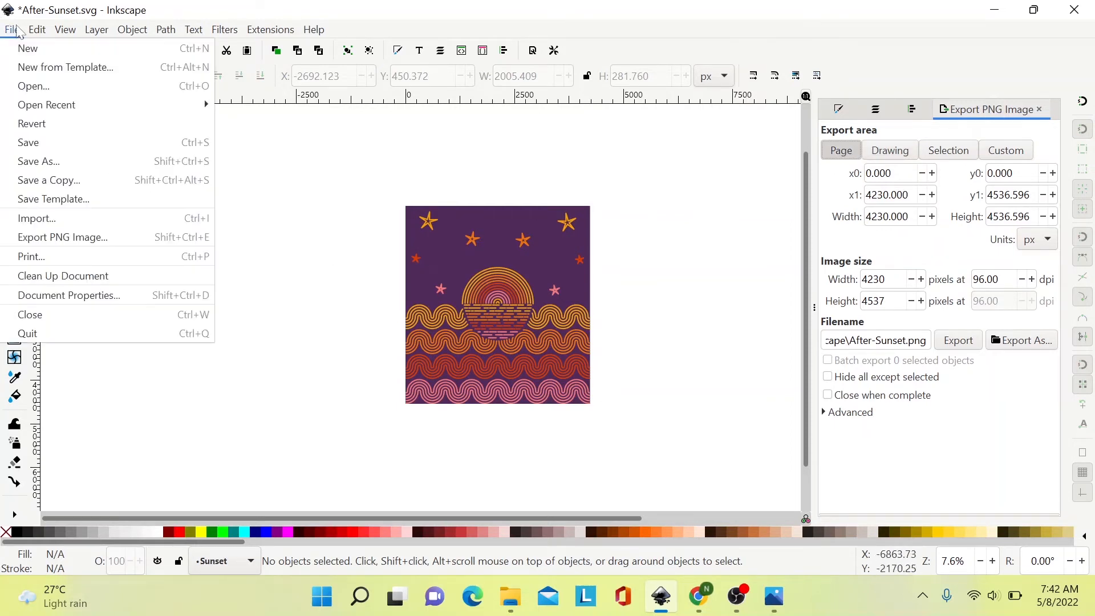
{"action": "left_click", "coordinate": [44, 296]}
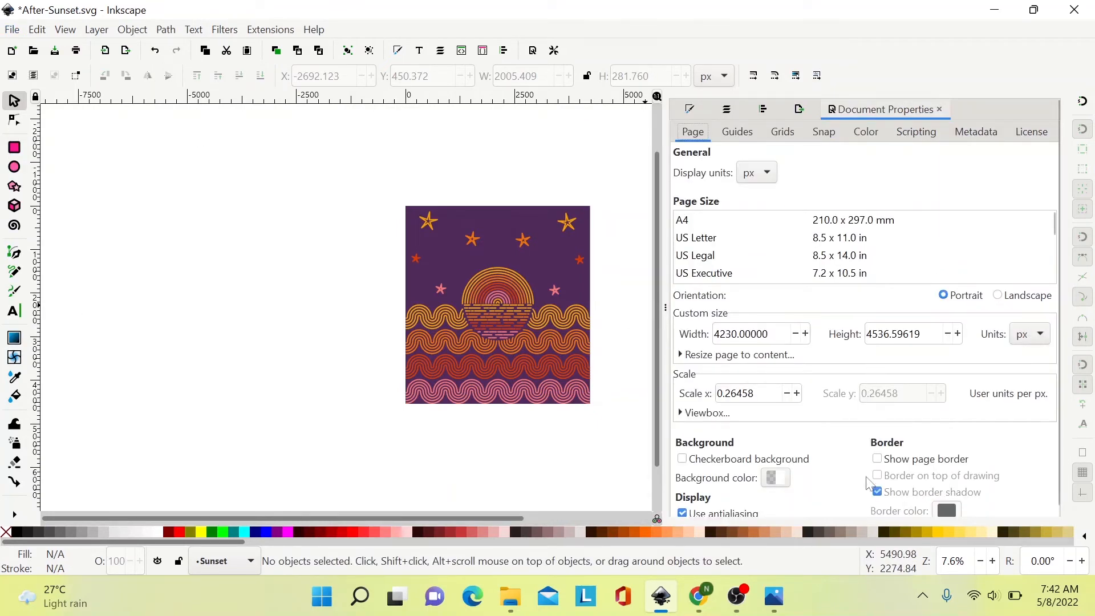
{"action": "left_click", "coordinate": [878, 463]}
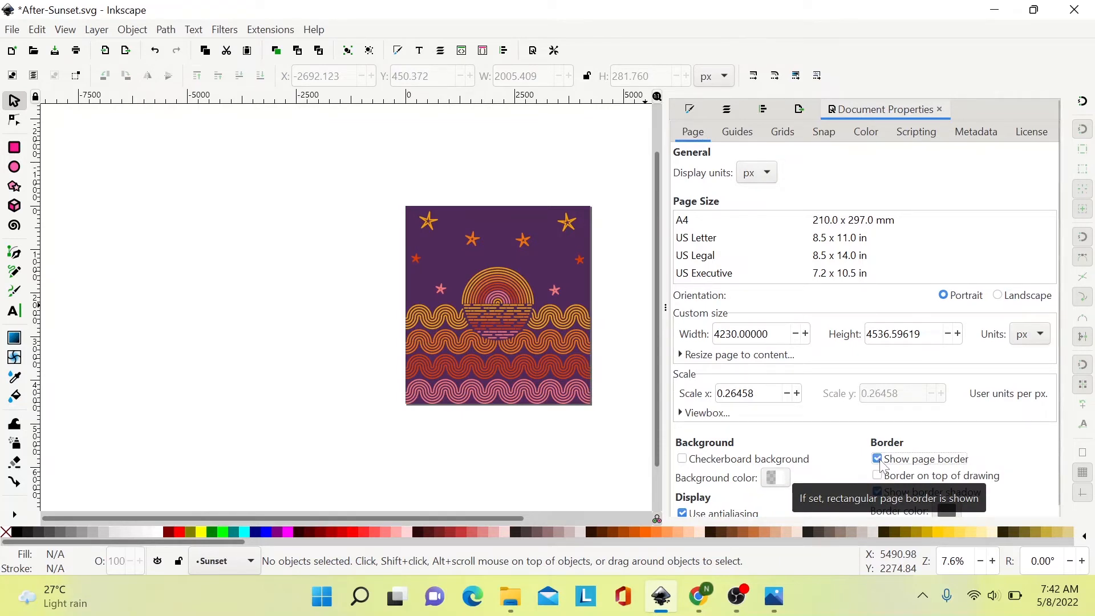
{"action": "left_click", "coordinate": [664, 308]}
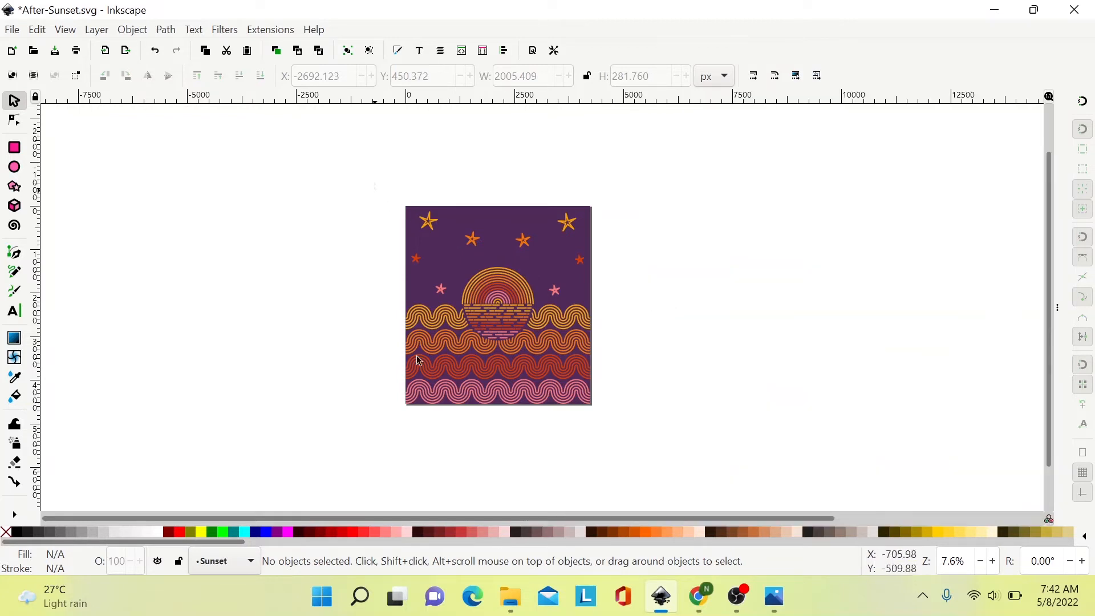
Step: Move the background and sunset artwork together partly off the page to X 1647.295, Y -1032.828 px and deselect them
{"action": "left_click_drag", "start_coordinate": [374, 183], "coordinate": [650, 486]}
{"action": "left_click_drag", "start_coordinate": [559, 369], "coordinate": [615, 328]}
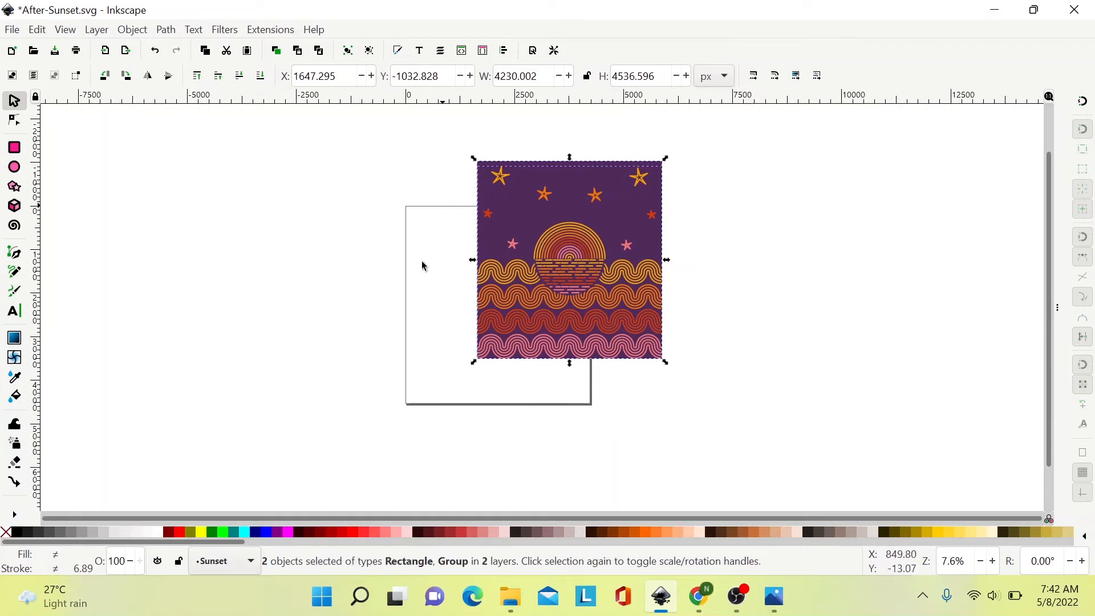
{"action": "left_click", "coordinate": [721, 330]}
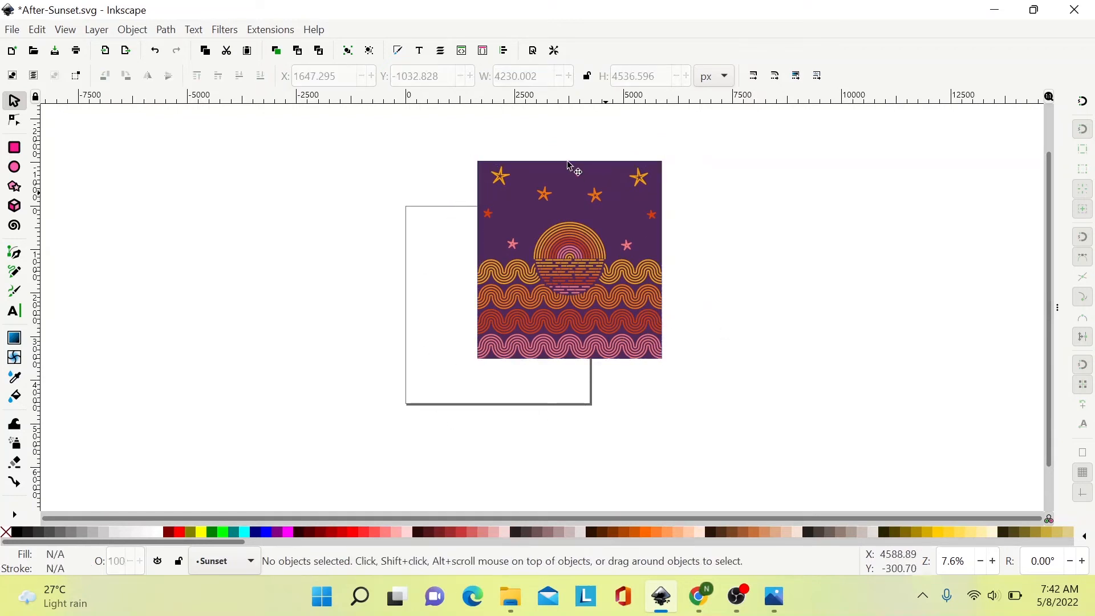
Step: Select the purple background rectangle, close the document properties and bring up the PNG export settings
{"action": "left_click", "coordinate": [577, 174]}
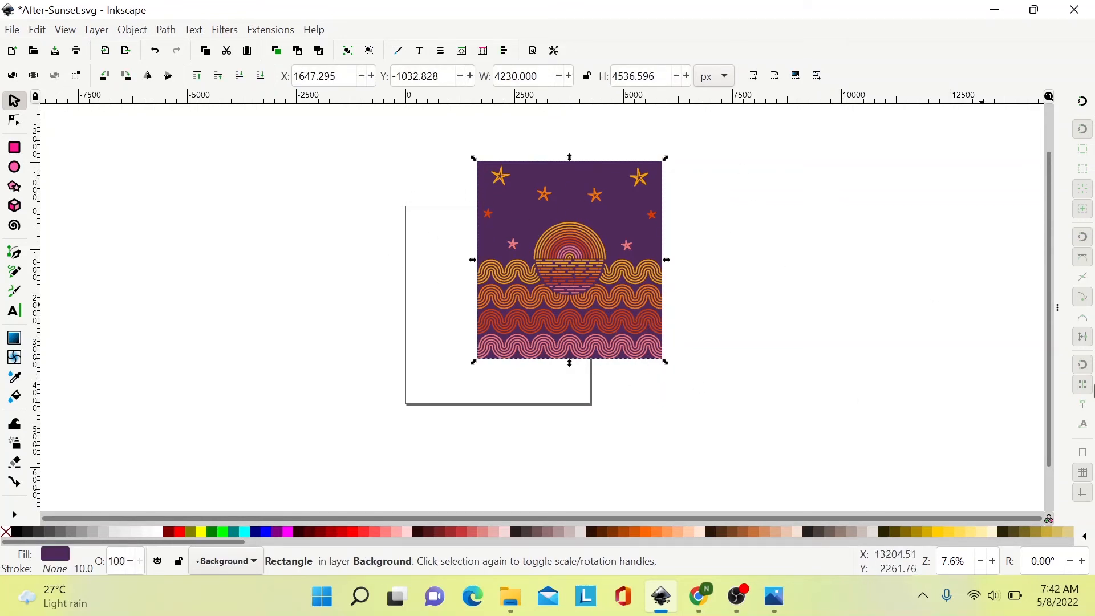
{"action": "key", "text": "ctrl+shift+d"}
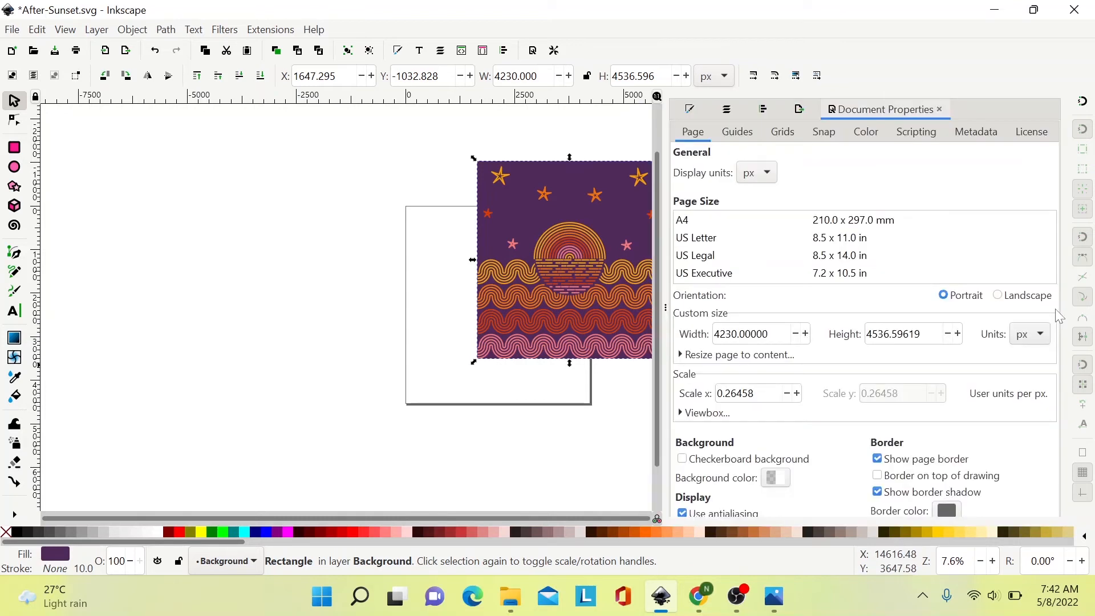
{"action": "left_click", "coordinate": [939, 108]}
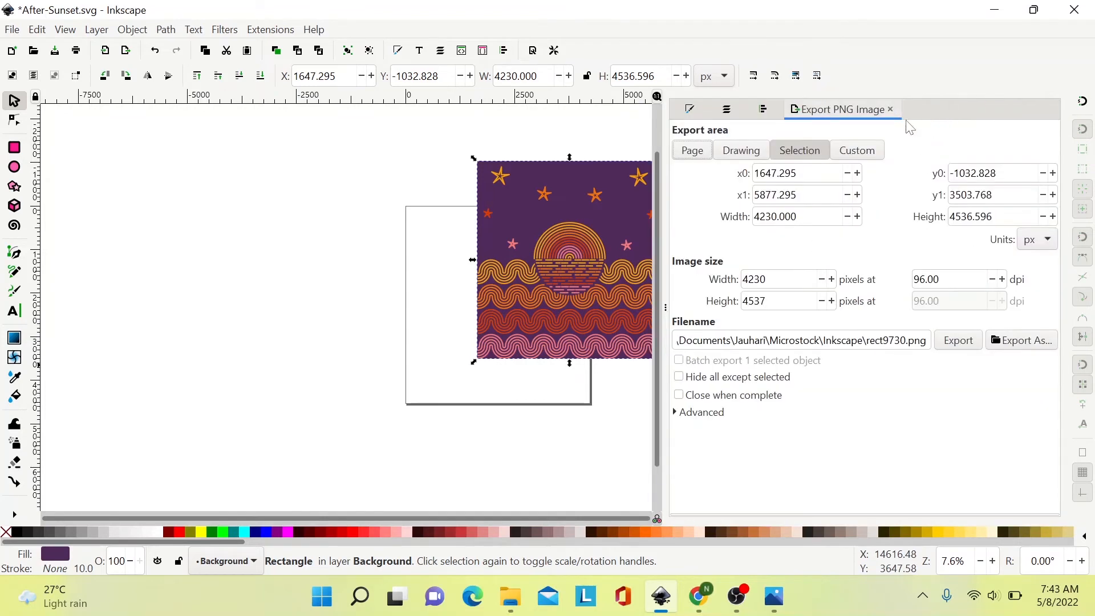
{"action": "left_click", "coordinate": [760, 152]}
{"action": "left_click", "coordinate": [666, 311]}
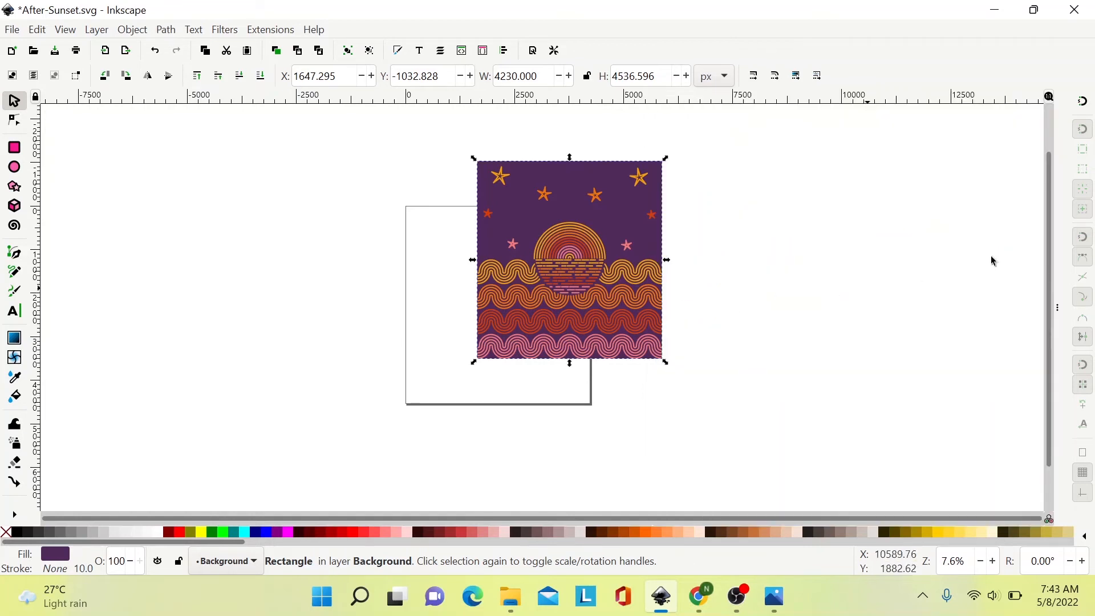
{"action": "left_click", "coordinate": [1057, 307]}
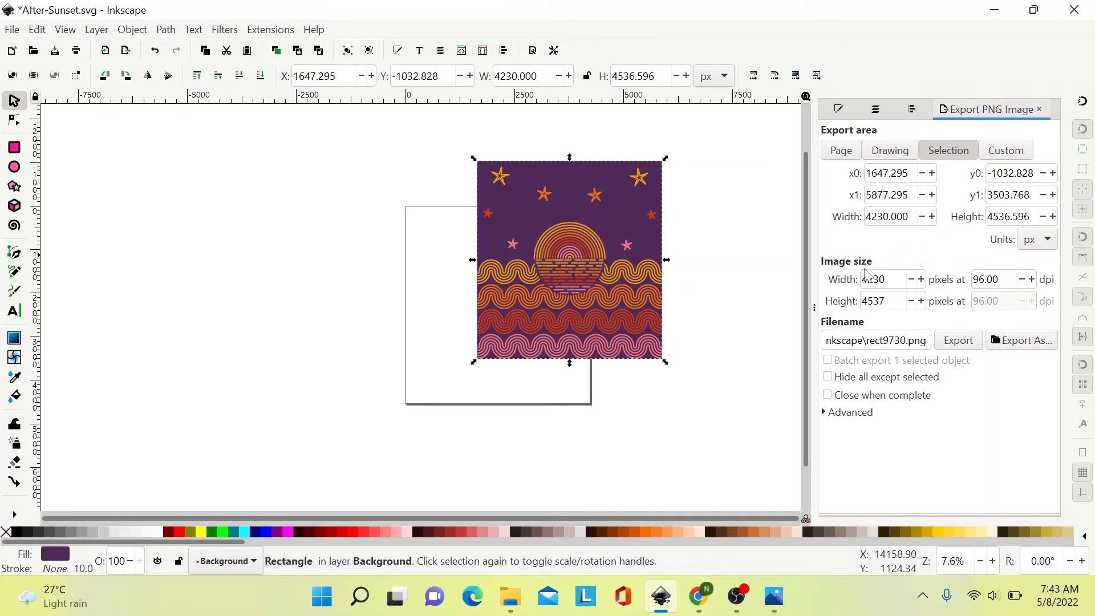
Step: Compare the Drawing and Page export areas with the artwork offset from the page
{"action": "left_click", "coordinate": [894, 152]}
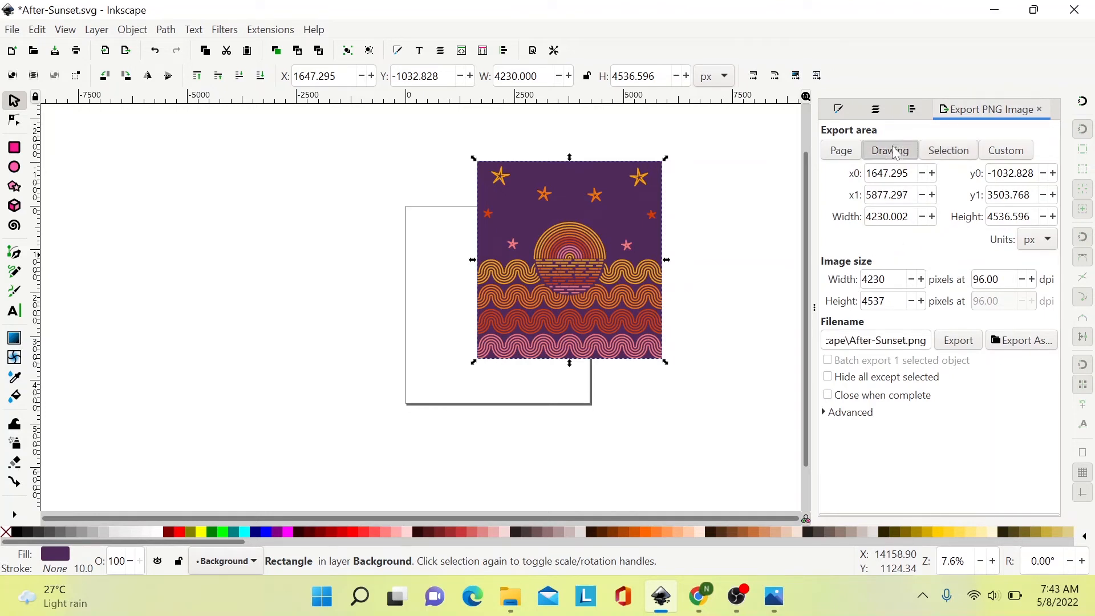
{"action": "left_click", "coordinate": [766, 246]}
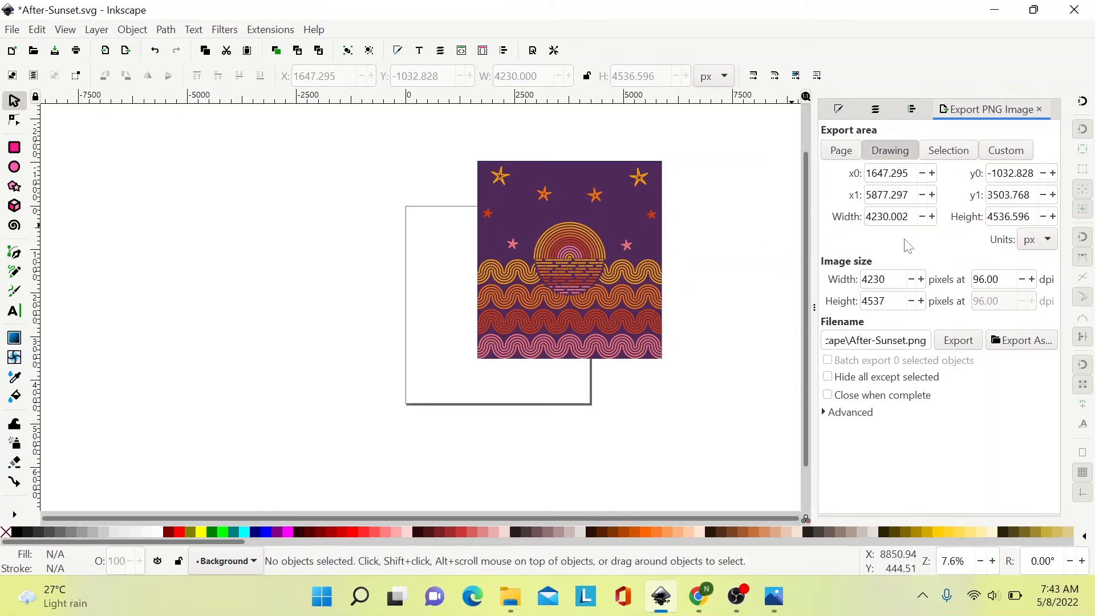
{"action": "left_click", "coordinate": [842, 159]}
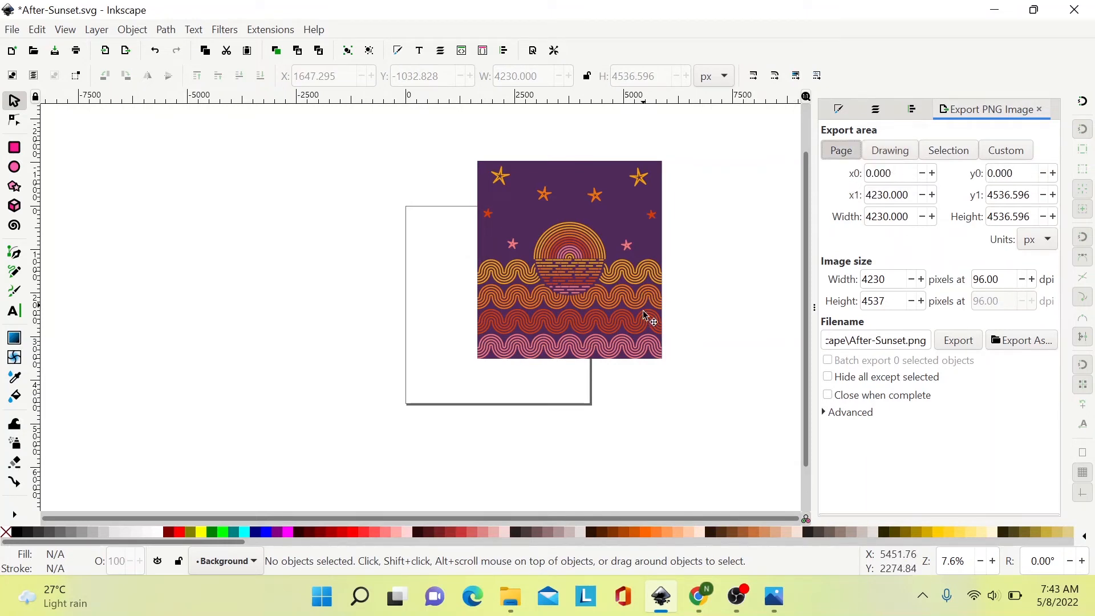
Step: Export only the sunset artwork group with the Selection area as After-Sunset.png in the Inkscape folder, replacing the existing file
{"action": "left_click", "coordinate": [961, 158]}
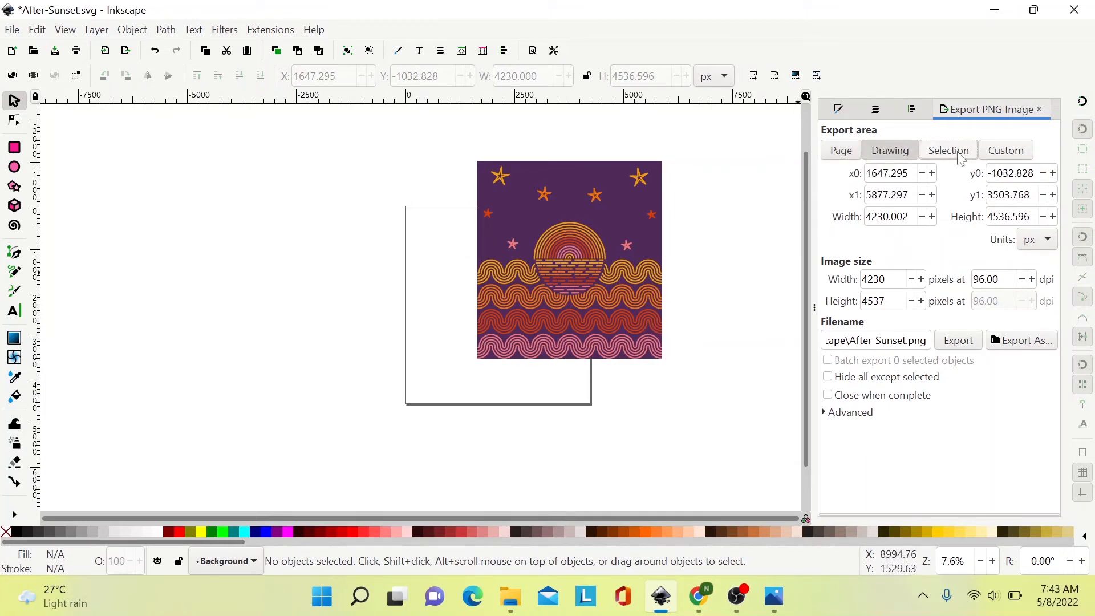
{"action": "left_click", "coordinate": [659, 353]}
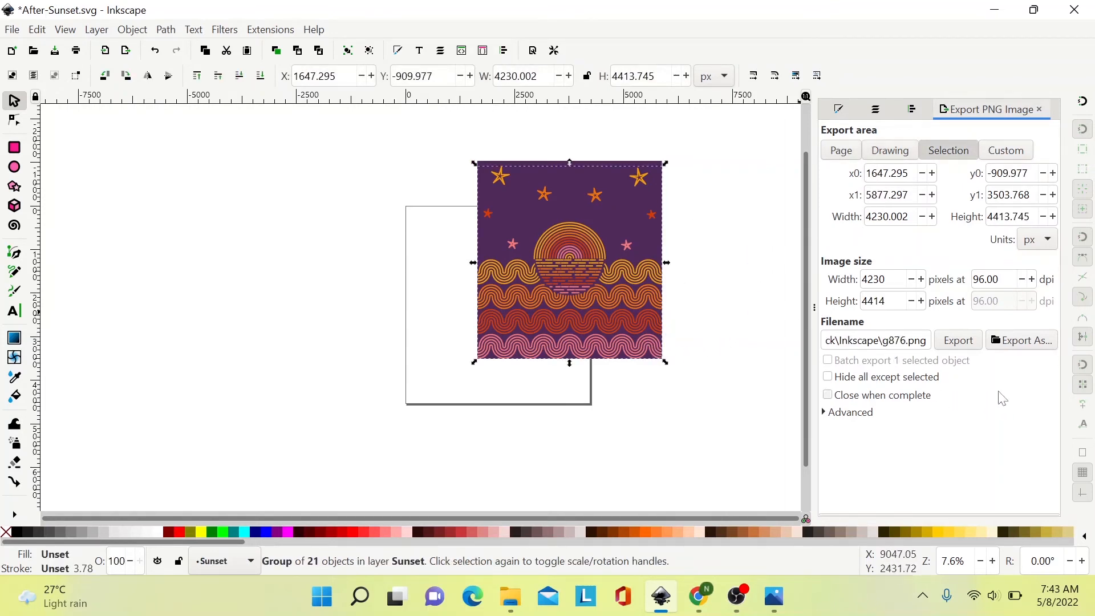
{"action": "left_click", "coordinate": [1013, 342]}
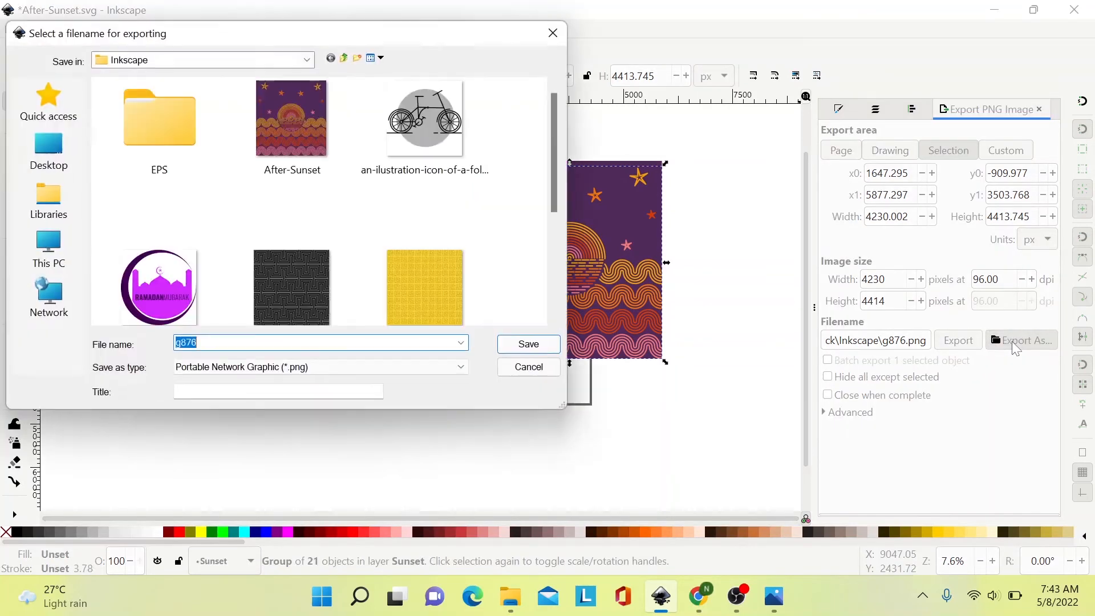
{"action": "left_click", "coordinate": [320, 131]}
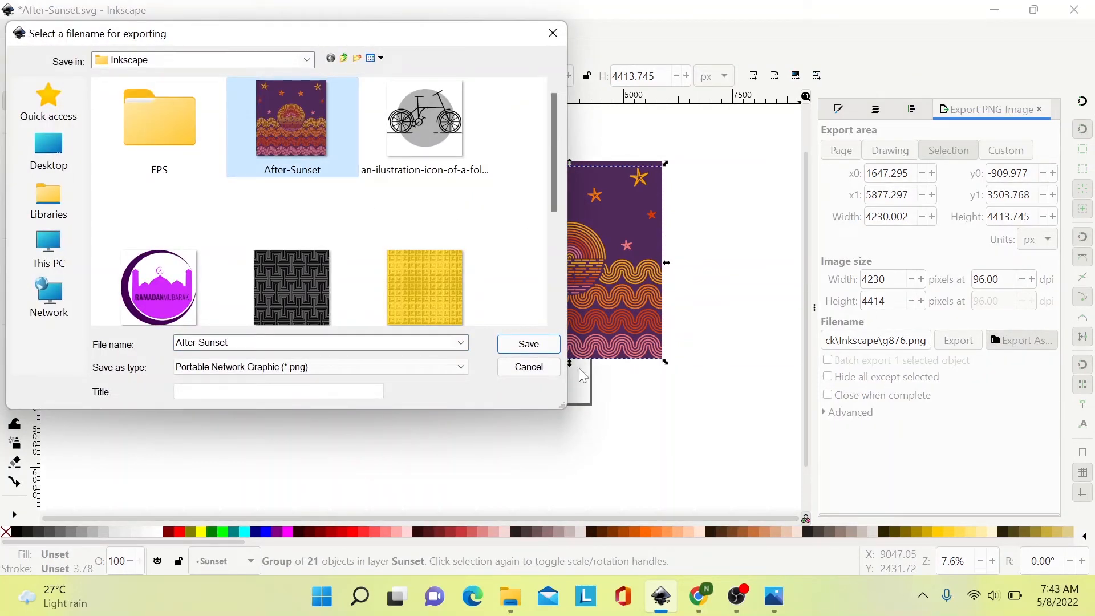
{"action": "left_click", "coordinate": [522, 351]}
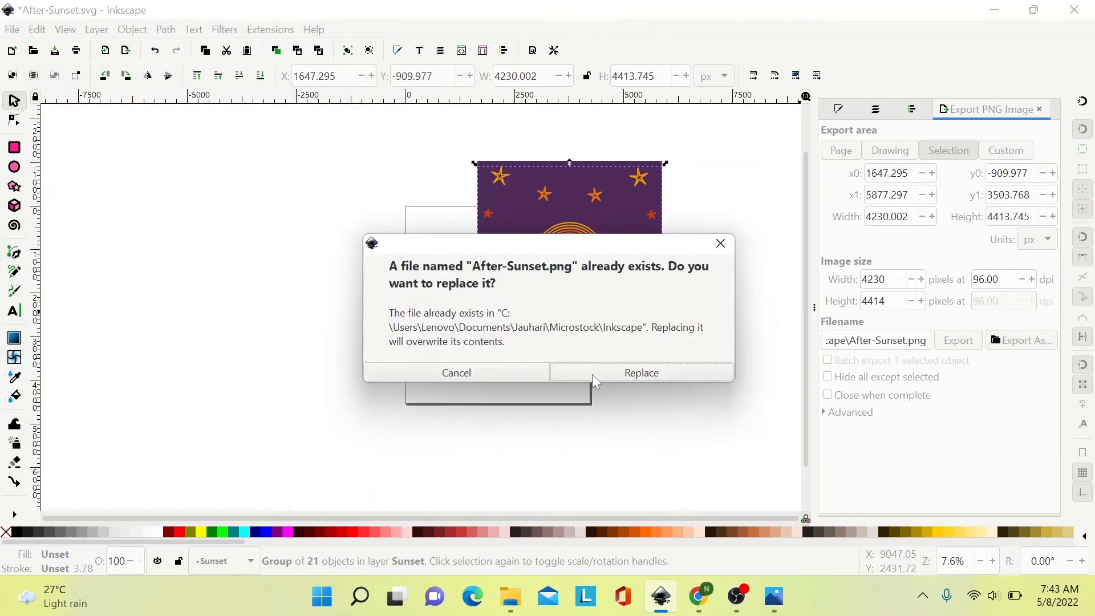
{"action": "left_click", "coordinate": [607, 377]}
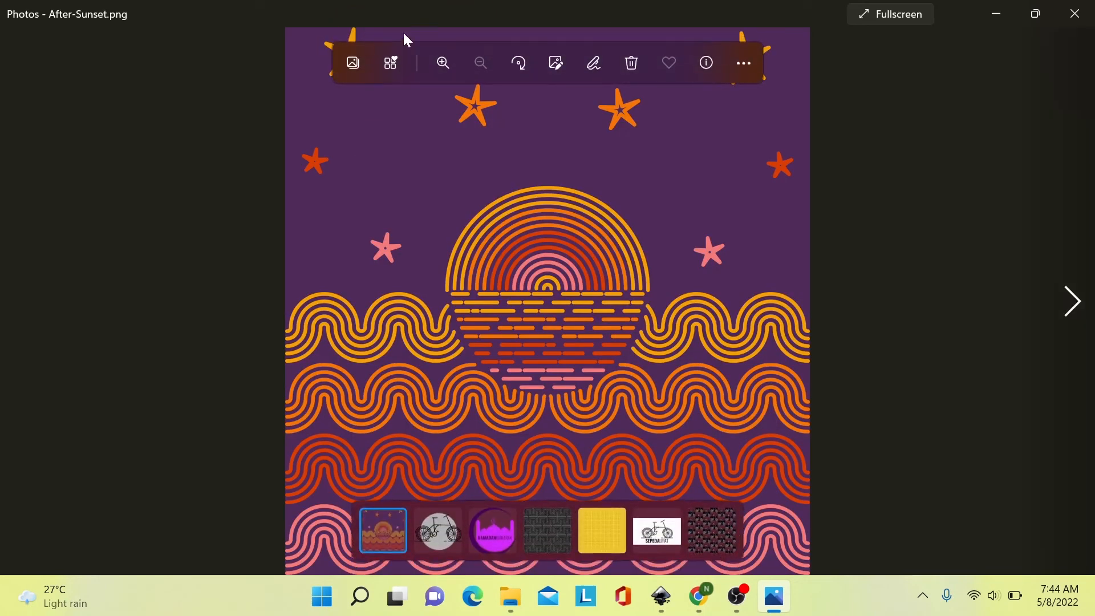
Step: Switch to Inkscape and export the purple background rectangle with the Selection area as After-Sunset.png in the Inkscape folder, replacing the existing file
{"action": "left_click", "coordinate": [673, 607]}
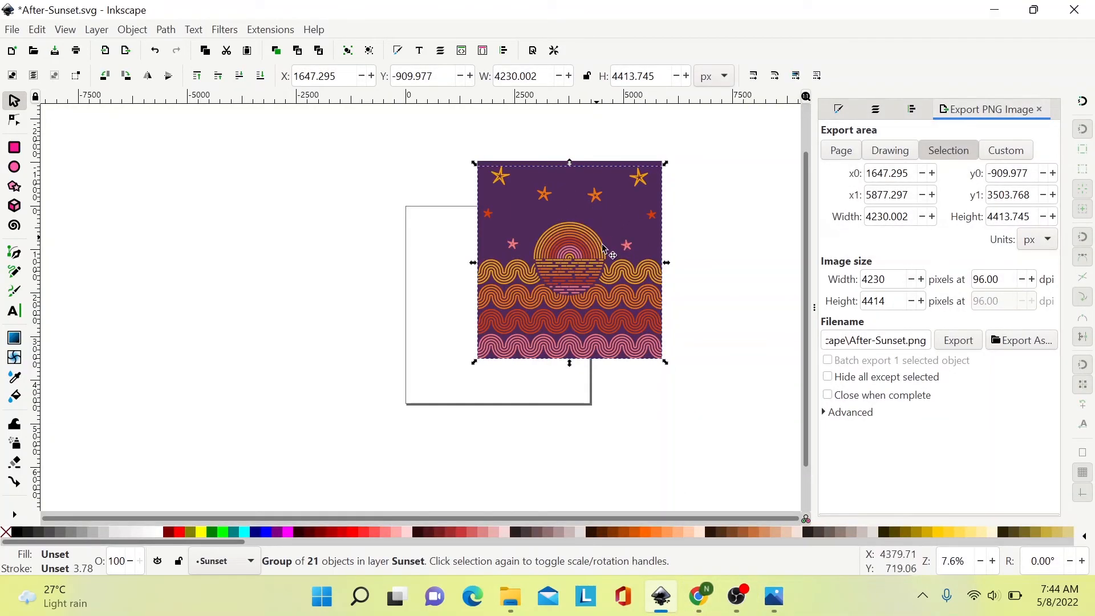
{"action": "left_click", "coordinate": [752, 333]}
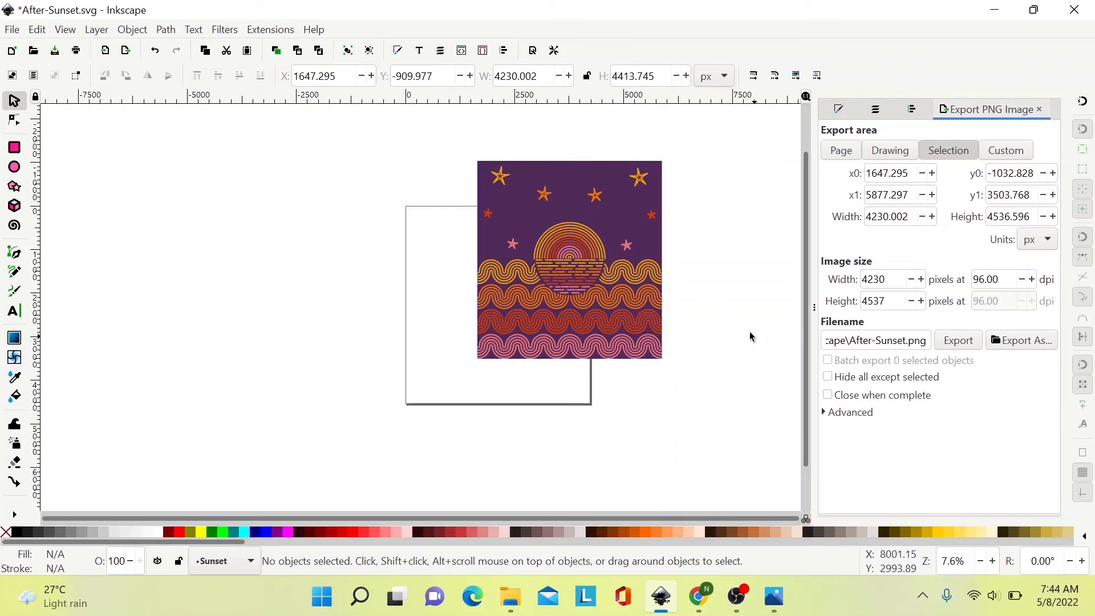
{"action": "left_click", "coordinate": [659, 174]}
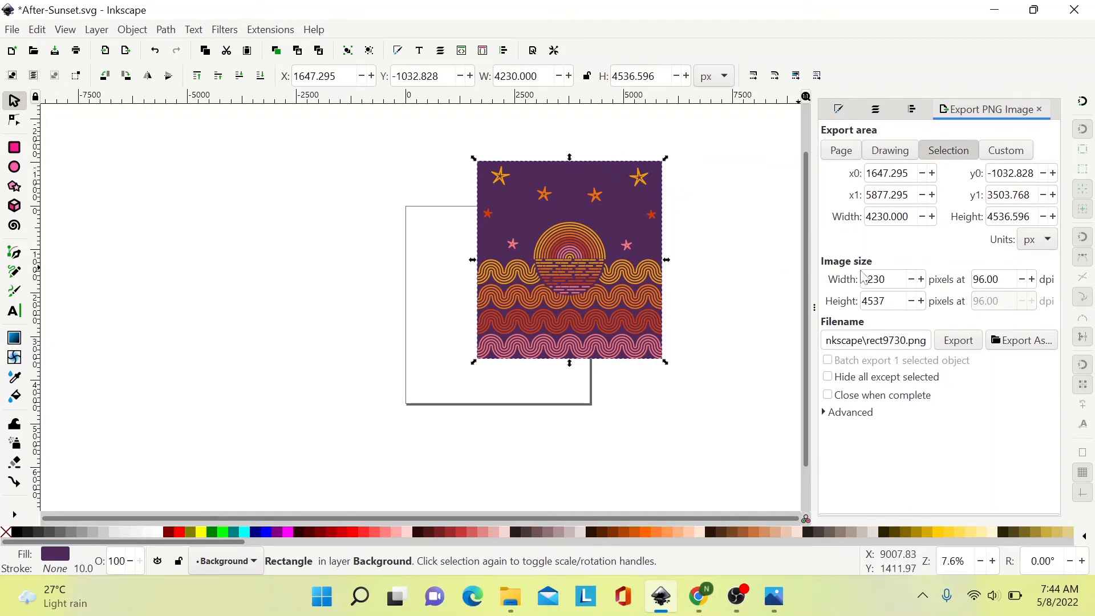
{"action": "left_click", "coordinate": [1026, 346]}
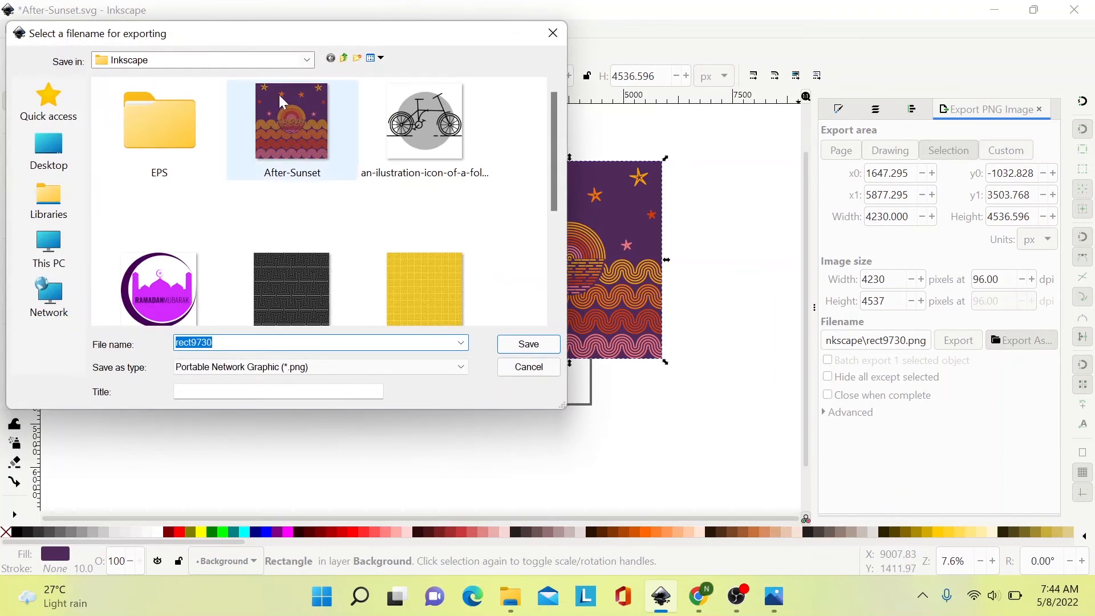
{"action": "left_click", "coordinate": [279, 102]}
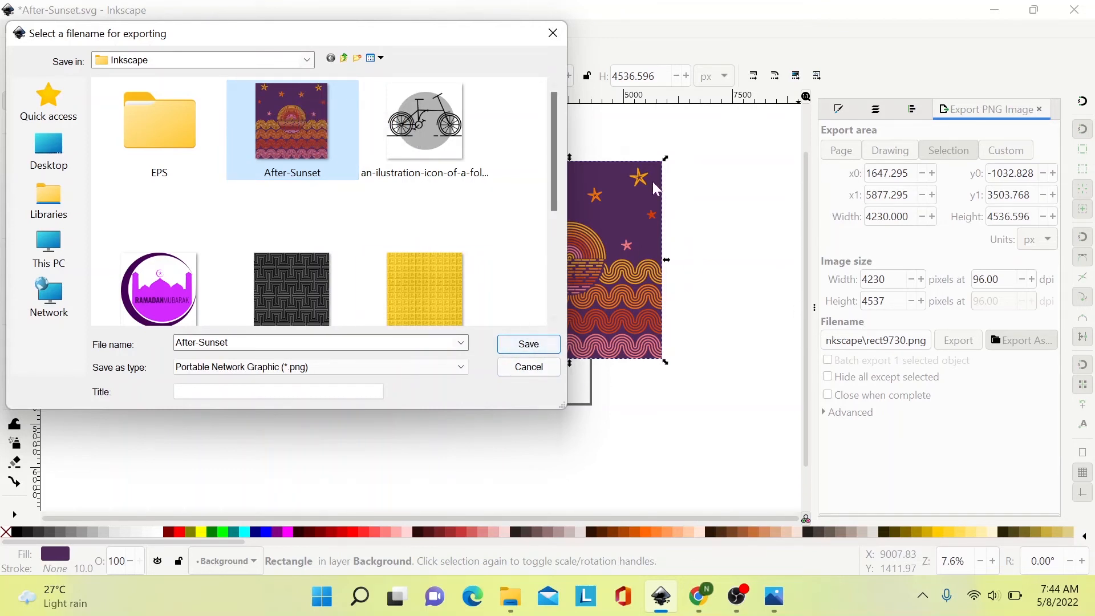
{"action": "left_click", "coordinate": [537, 348]}
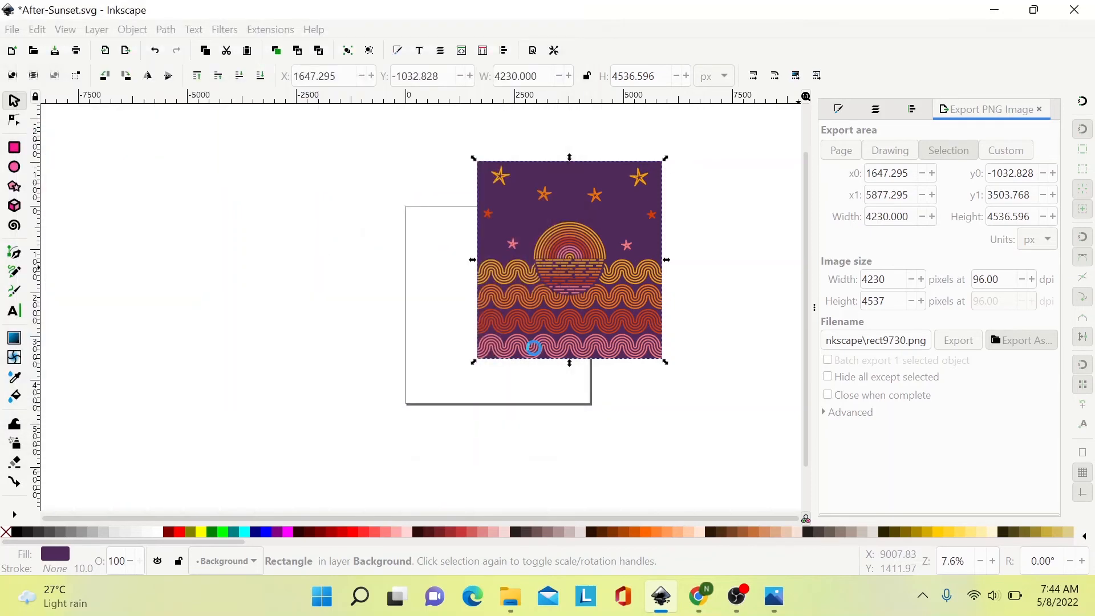
{"action": "left_click", "coordinate": [642, 377]}
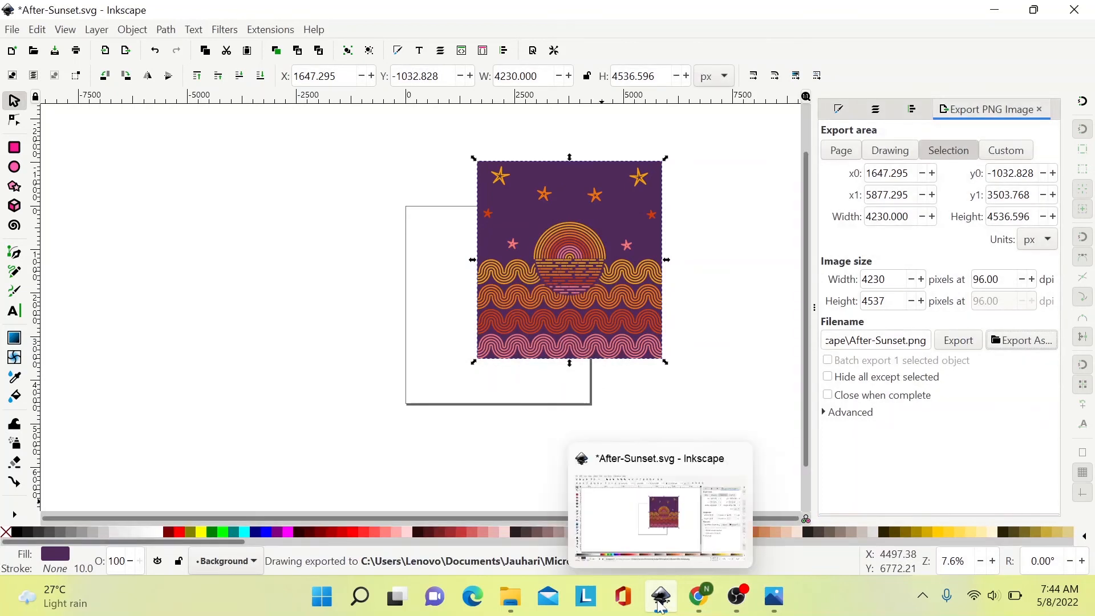
Step: Open the exported After-Sunset.png from the Inkscape folder in File Explorer, examine the whole image and close the open image viewers
{"action": "left_click", "coordinate": [512, 601]}
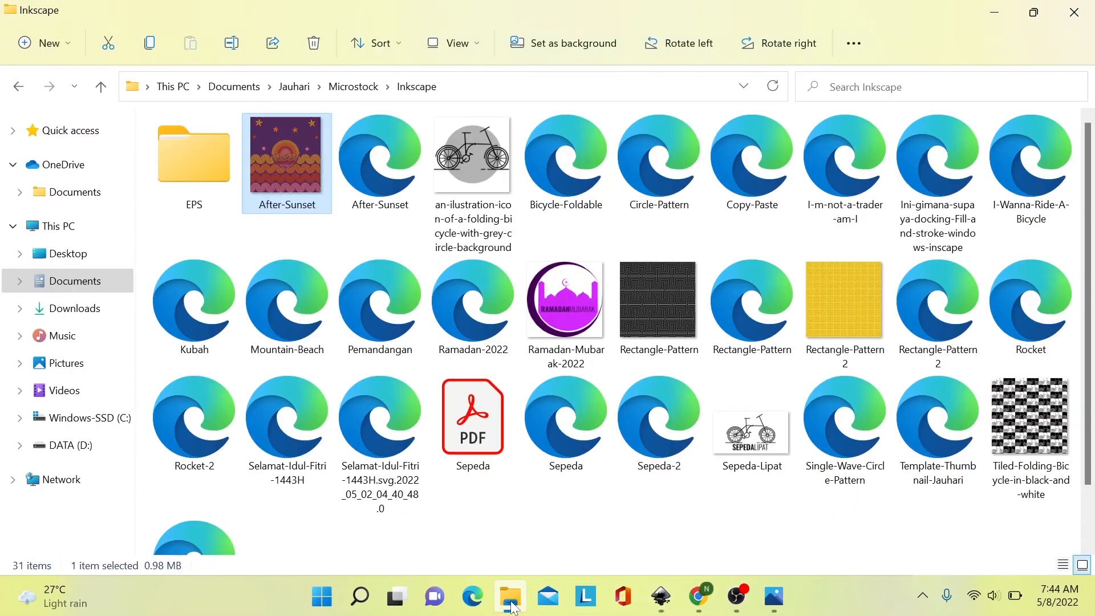
{"action": "double_click", "coordinate": [296, 173]}
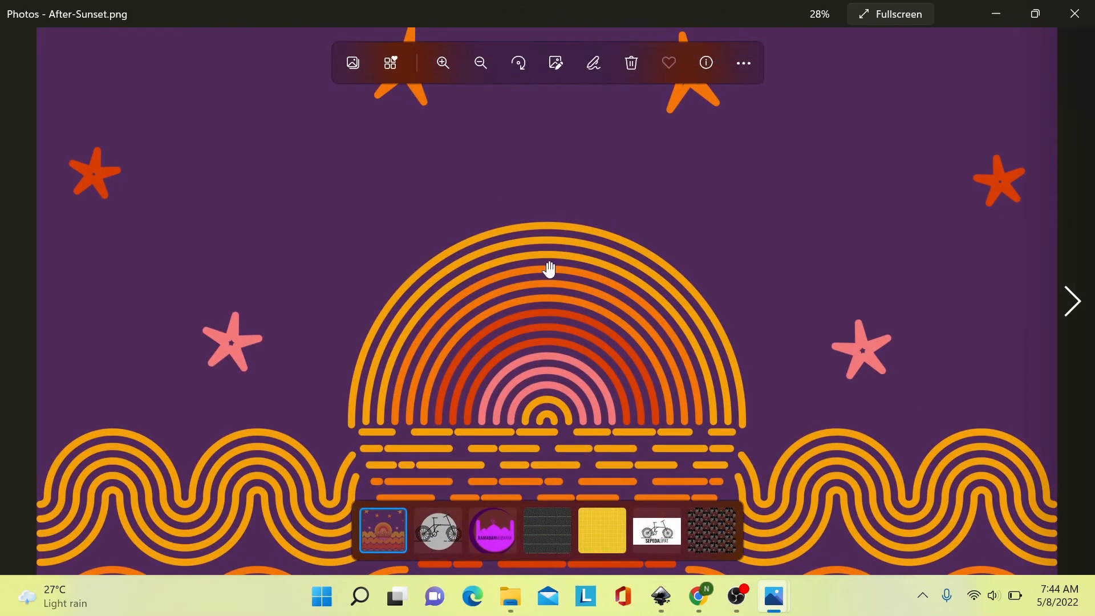
{"action": "left_click", "coordinate": [480, 64]}
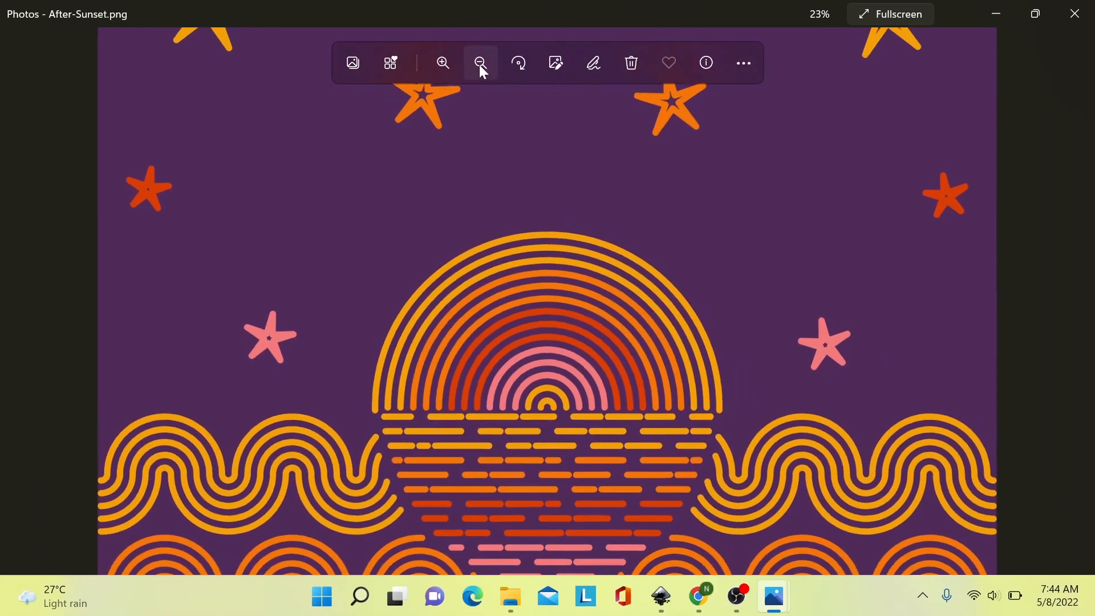
{"action": "left_click", "coordinate": [480, 64]}
{"action": "left_click", "coordinate": [480, 64]}
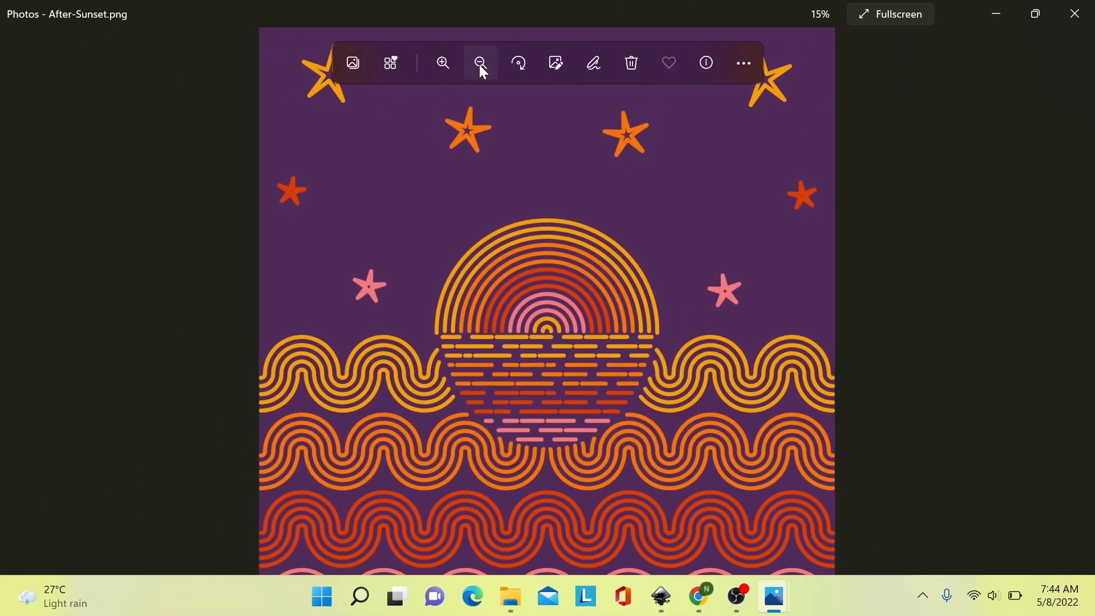
{"action": "left_click", "coordinate": [478, 64]}
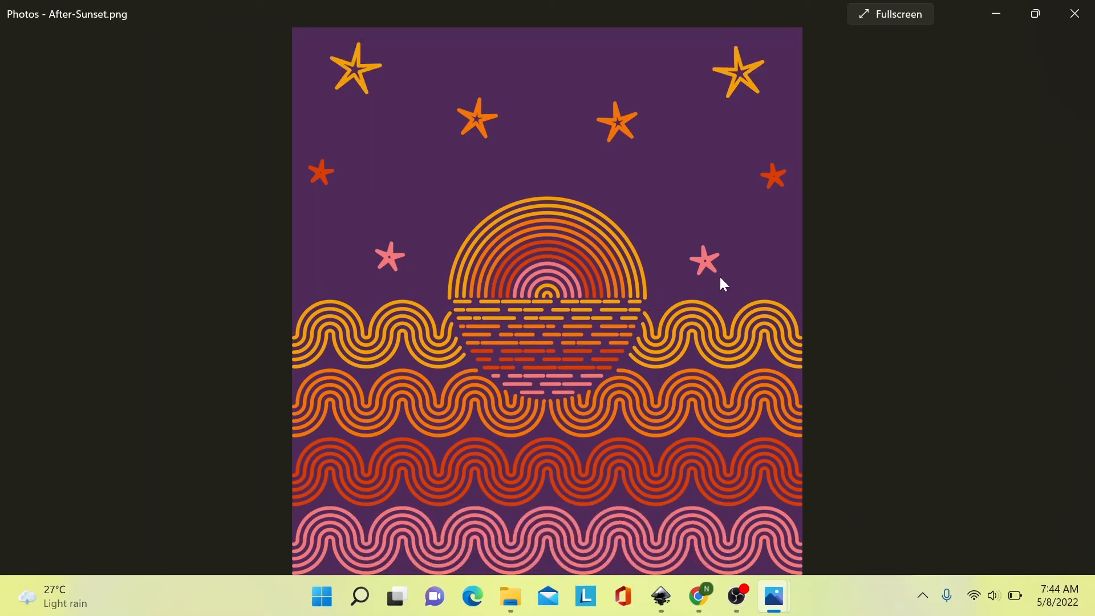
{"action": "left_click", "coordinate": [1077, 19]}
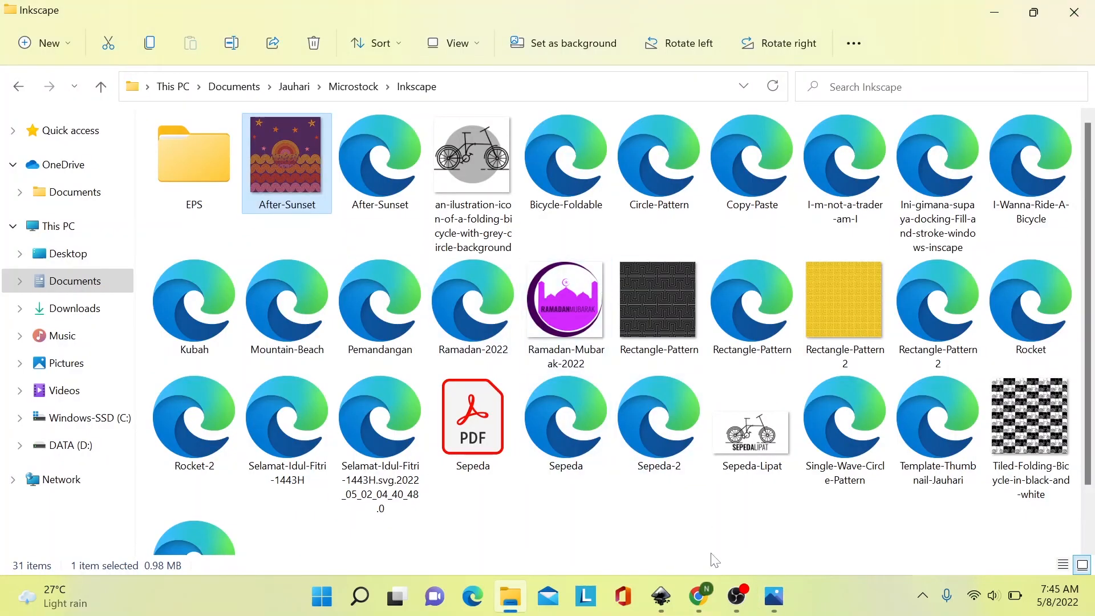
{"action": "left_click", "coordinate": [783, 600]}
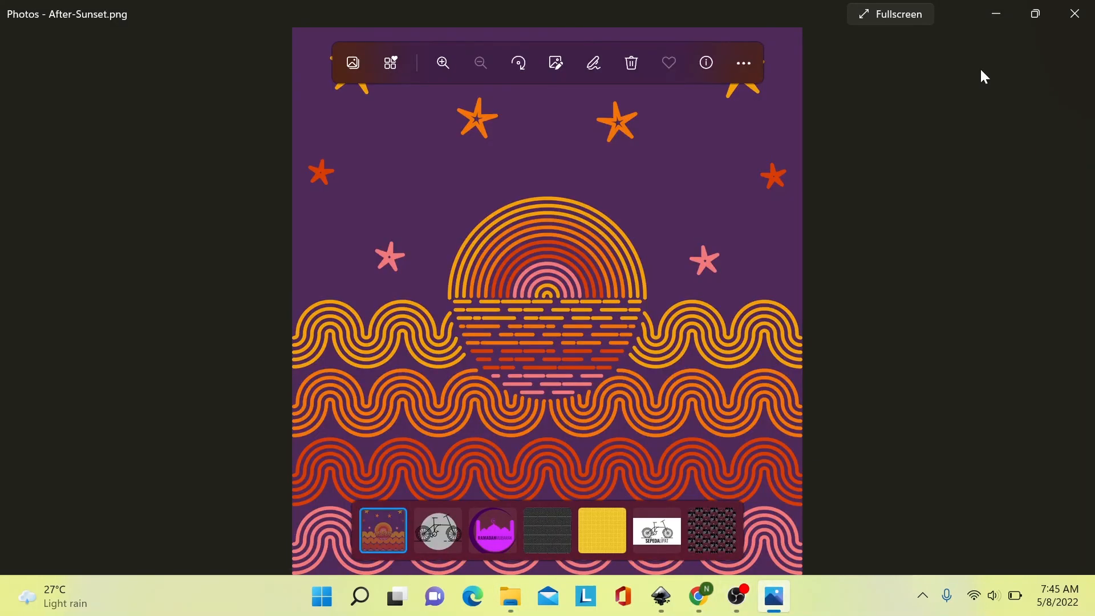
{"action": "left_click", "coordinate": [1075, 13]}
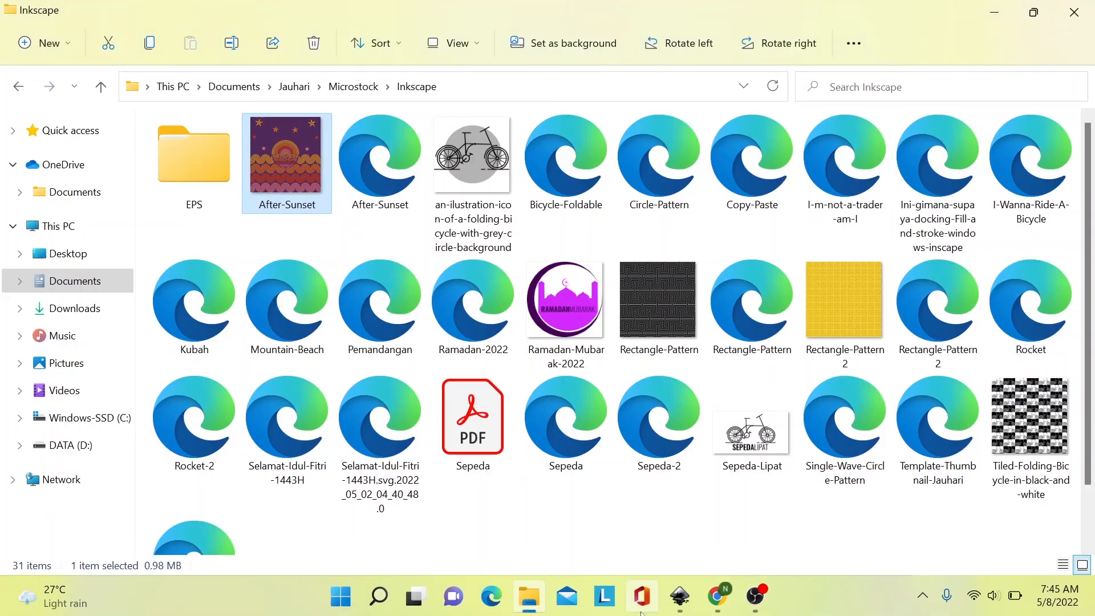
Step: Switch back to Inkscape and move the purple background rectangle to X 0, Y 0 px
{"action": "left_click", "coordinate": [680, 596]}
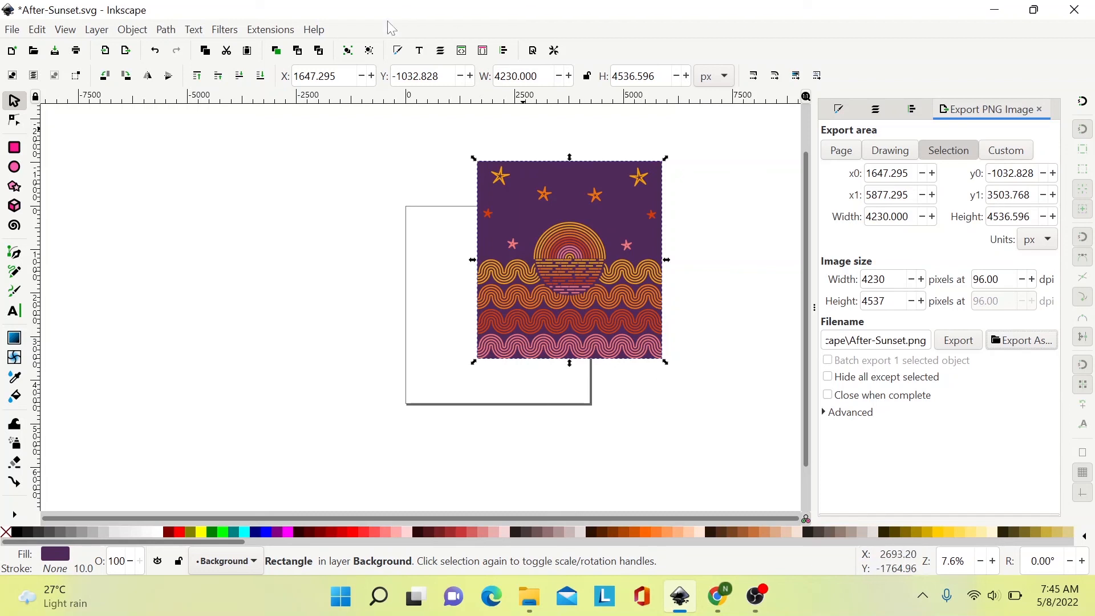
{"action": "left_click_drag", "start_coordinate": [348, 77], "coordinate": [228, 73]}
{"action": "type", "text": "0"}
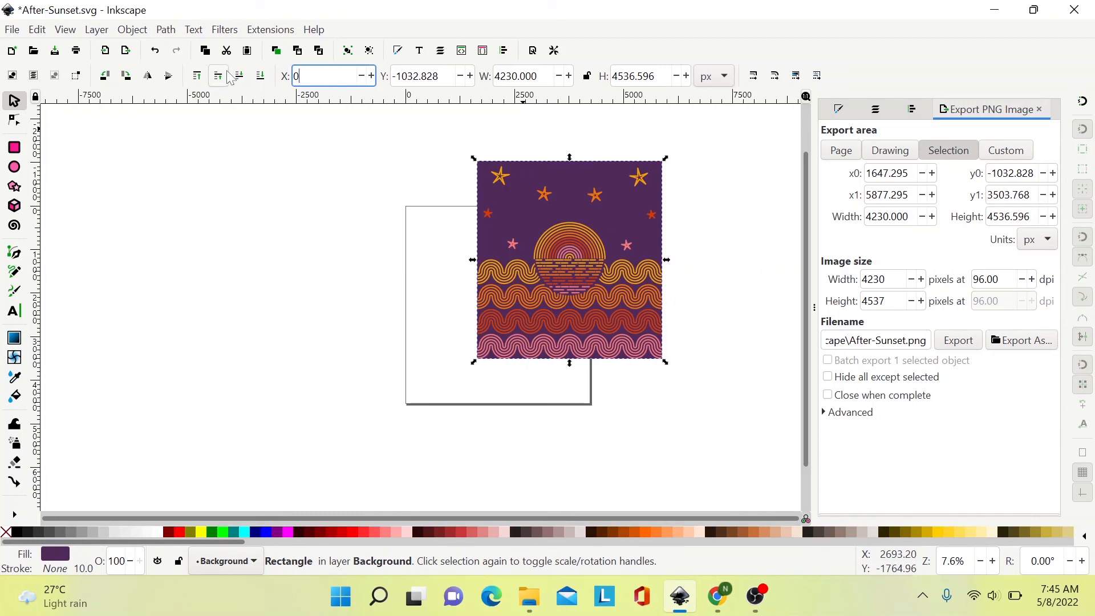
{"action": "key", "text": "Return"}
{"action": "key", "text": "Tab"}
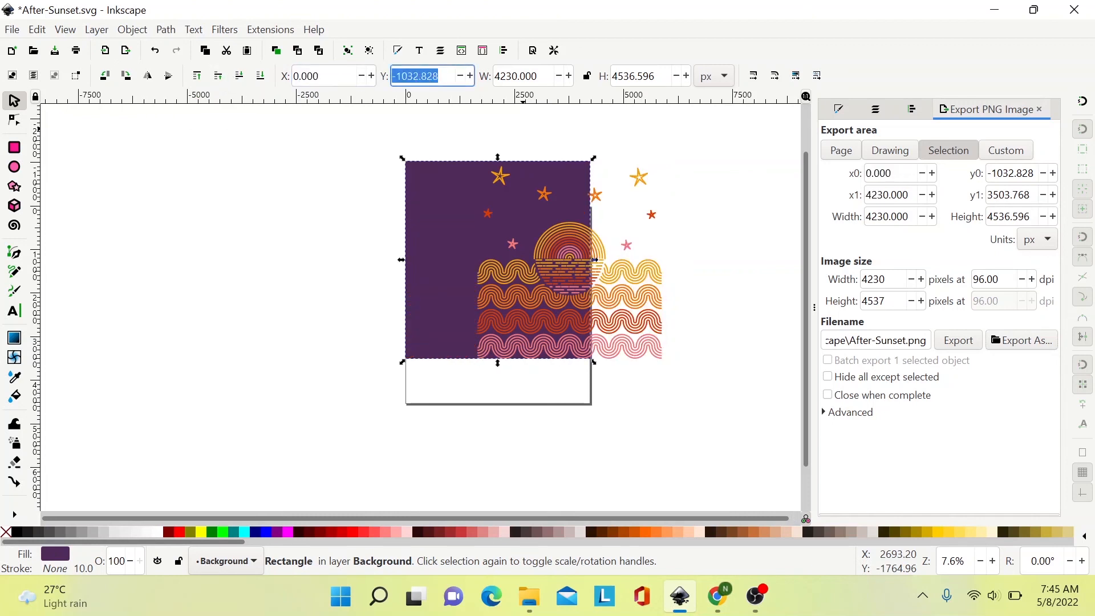
{"action": "type", "text": "0"}
{"action": "key", "text": "Return"}
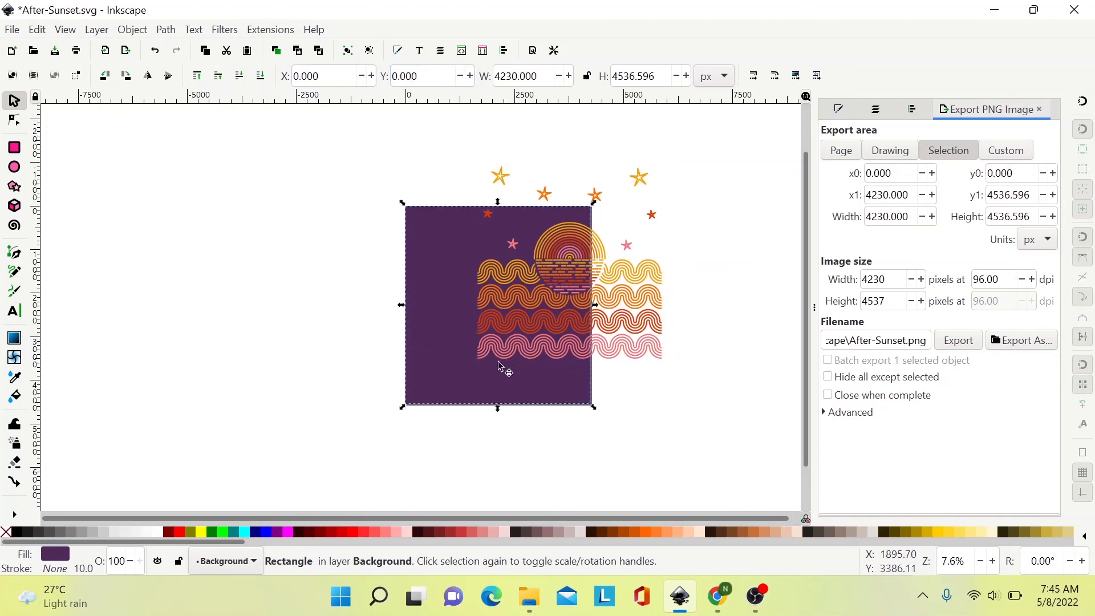
Step: Align the sunset artwork group with the page's bottom and left edges, and ungroup it, leaving nothing selected
{"action": "left_click", "coordinate": [554, 342]}
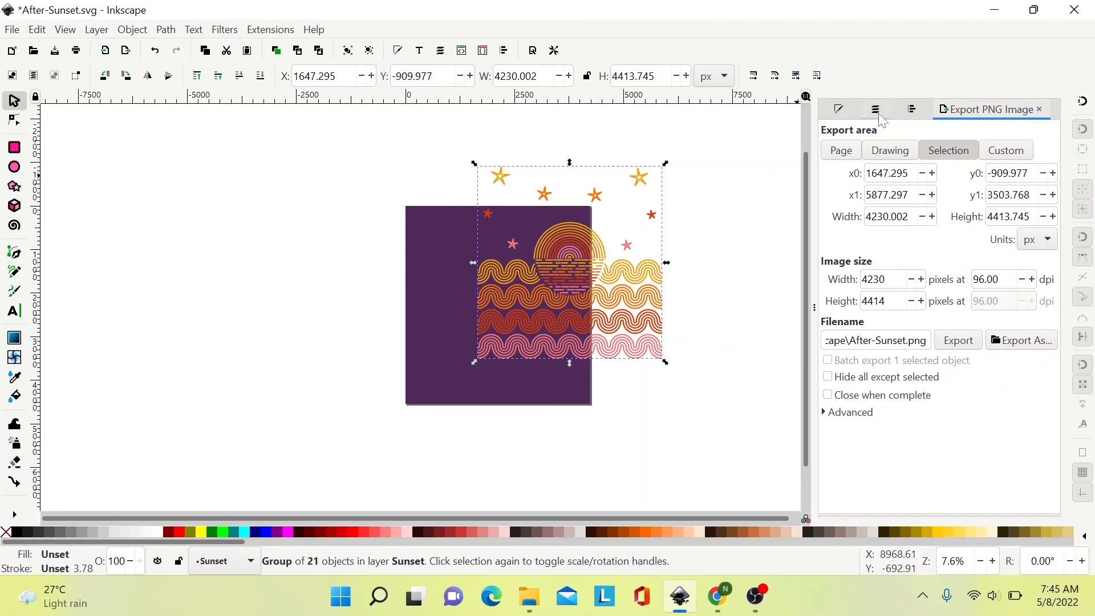
{"action": "left_click", "coordinate": [914, 111]}
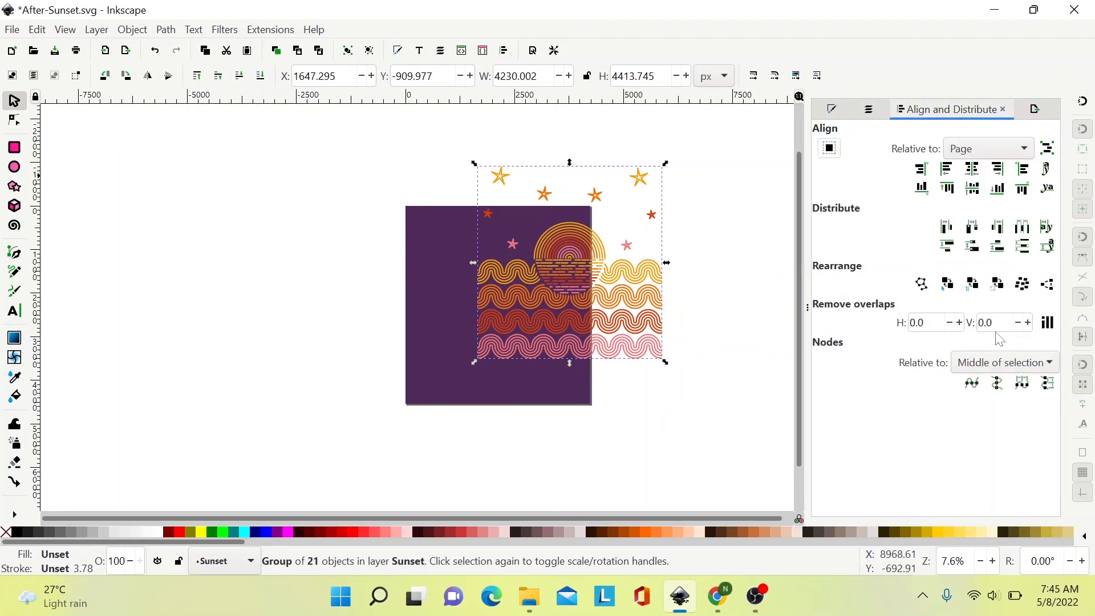
{"action": "left_click", "coordinate": [997, 189]}
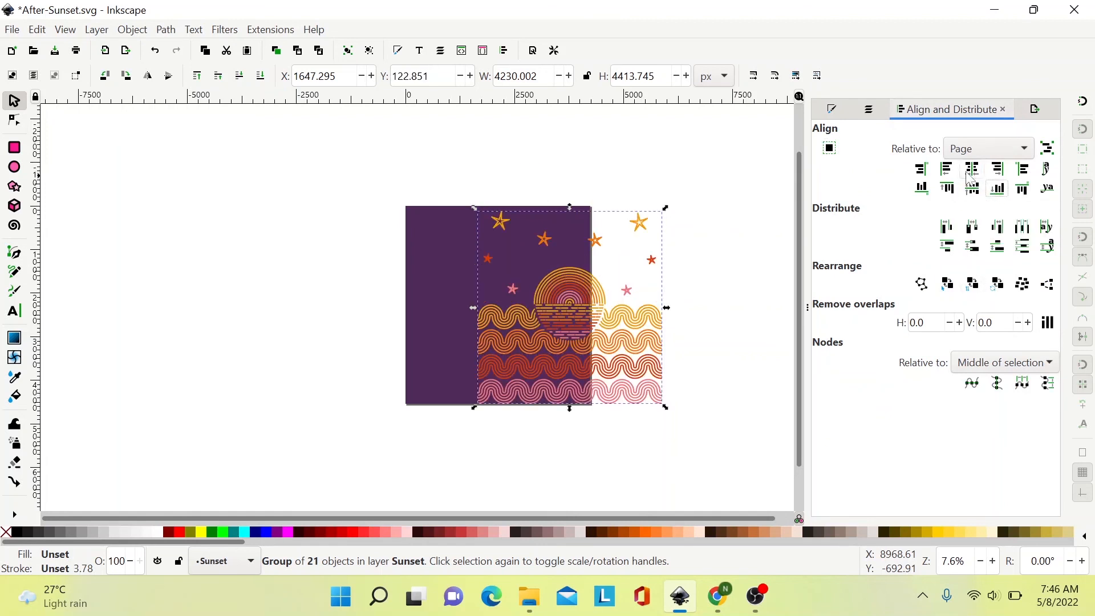
{"action": "left_click", "coordinate": [947, 170]}
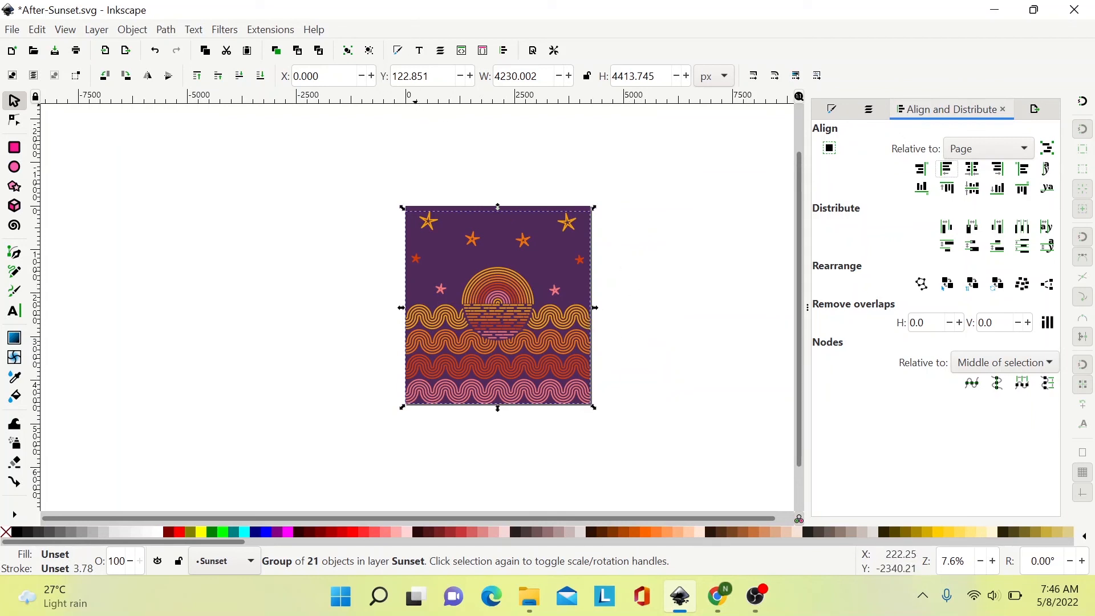
{"action": "left_click", "coordinate": [370, 51]}
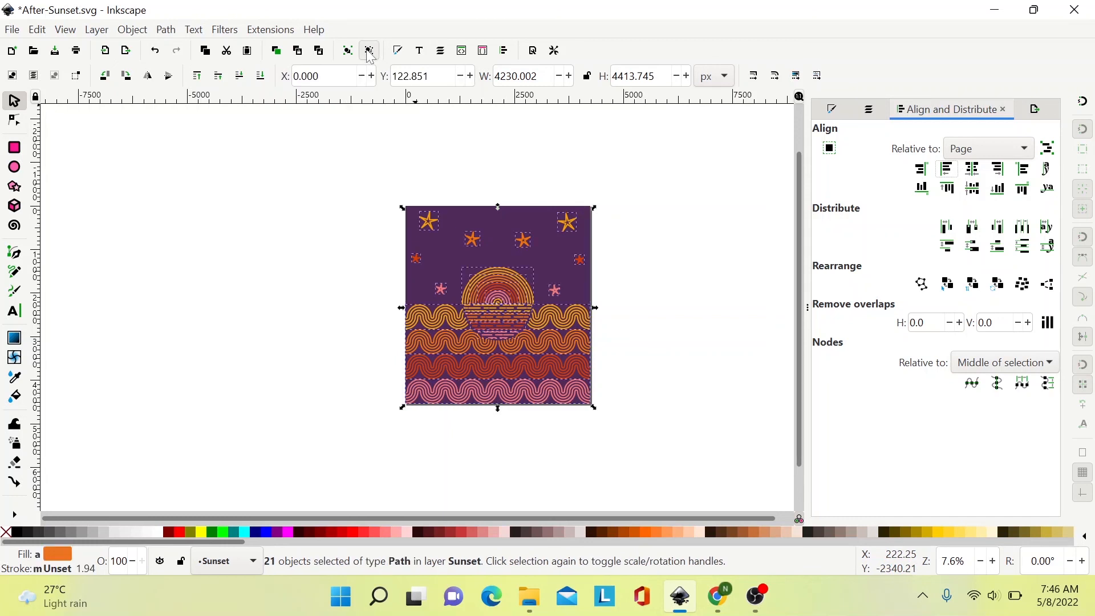
{"action": "left_click", "coordinate": [285, 222]}
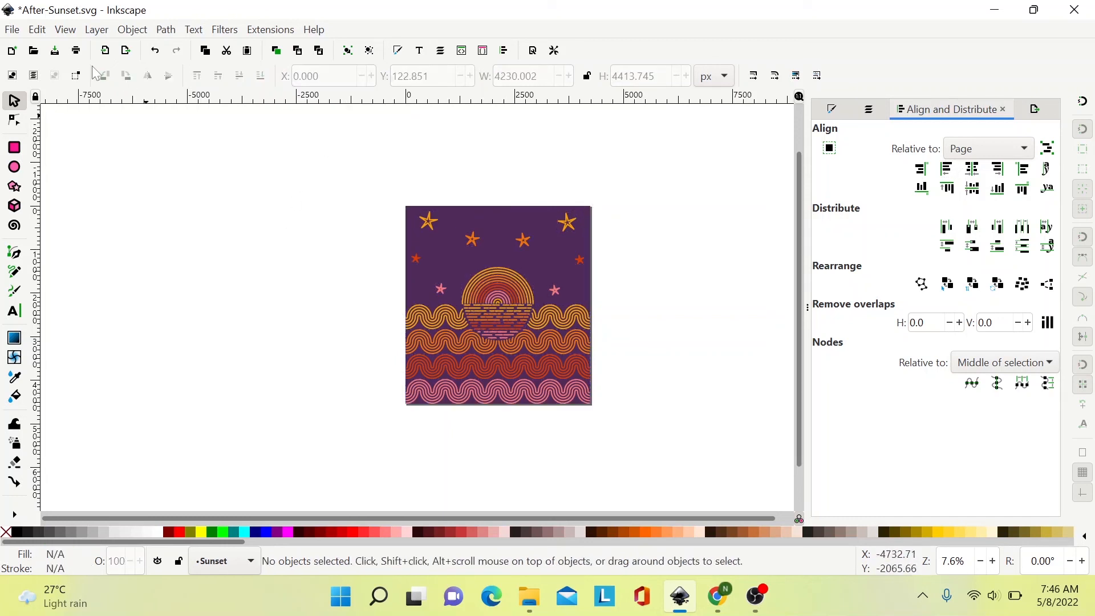